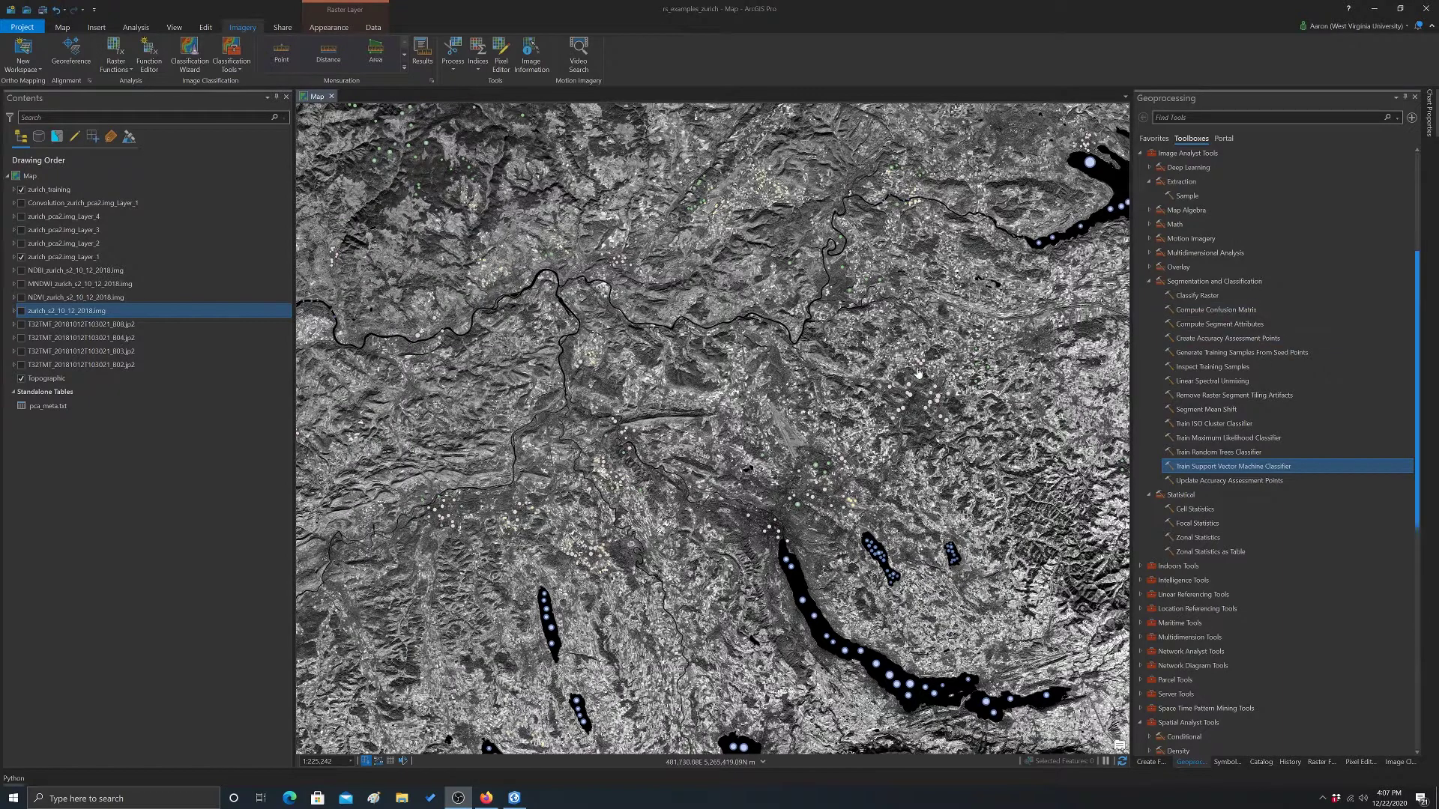
# In Classify Raster, use zurich_s2_10_12_2018.img as input and rs_videos\rf_model.ecd as the classifier definition
pyautogui.click(1203, 295)
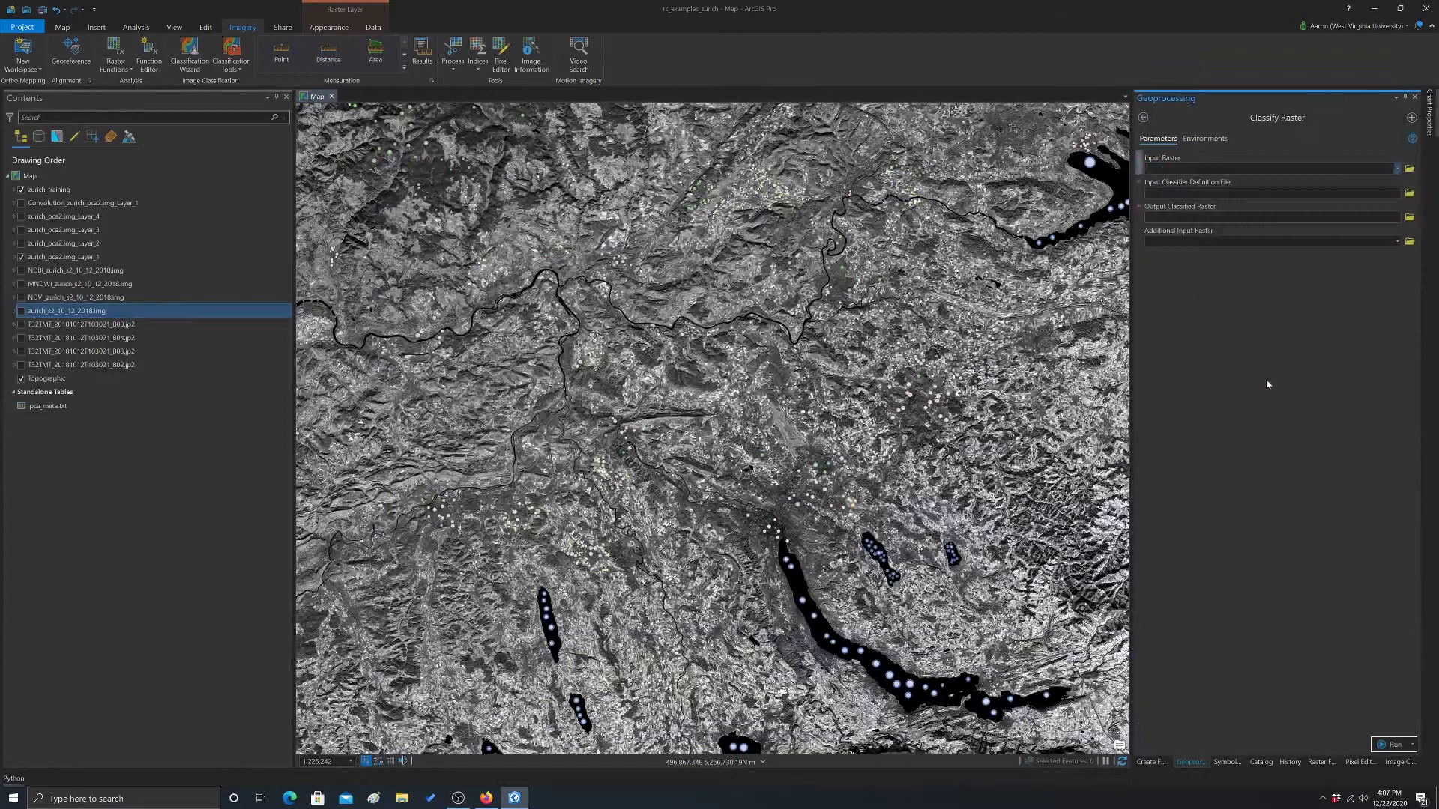
pyautogui.click(1397, 169)
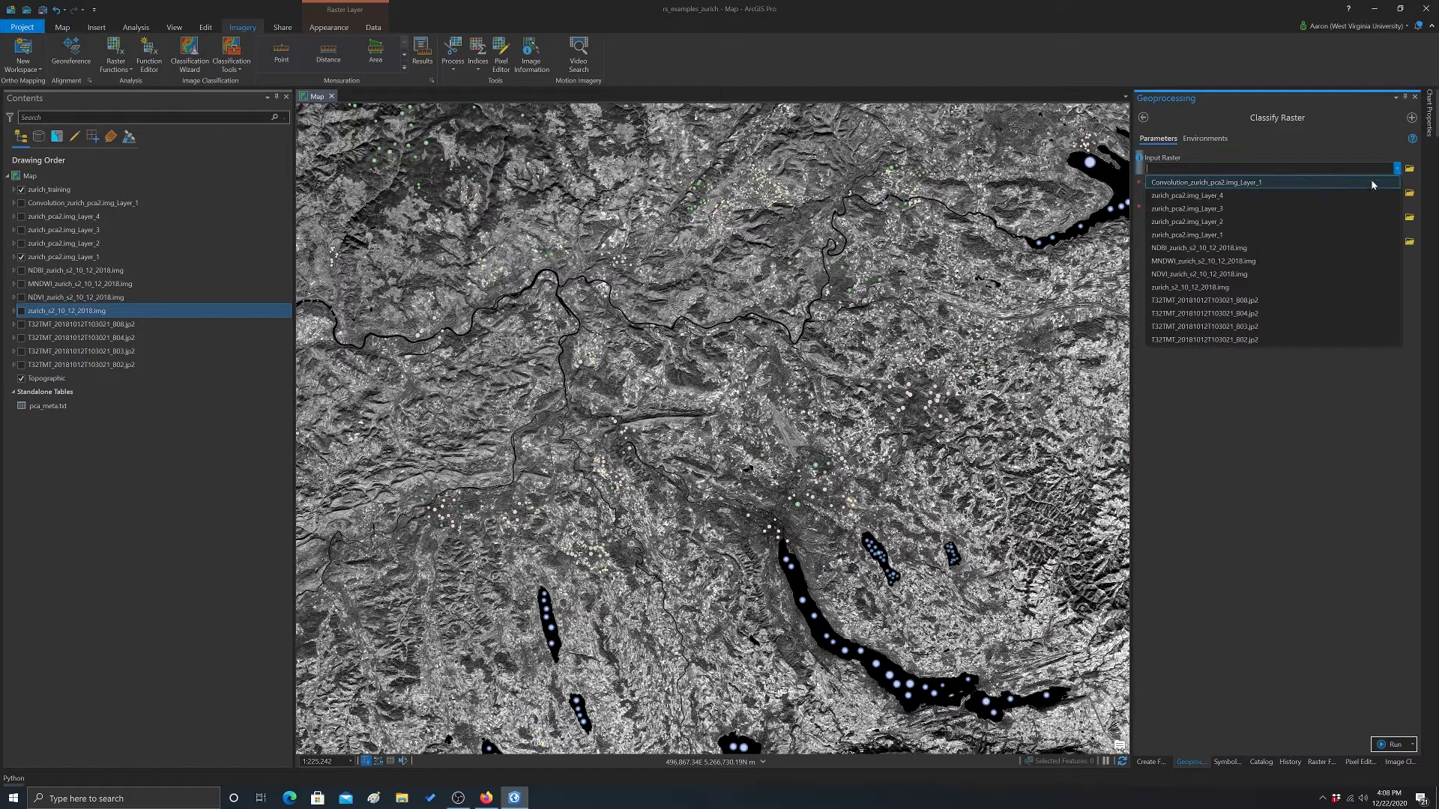
pyautogui.click(1233, 286)
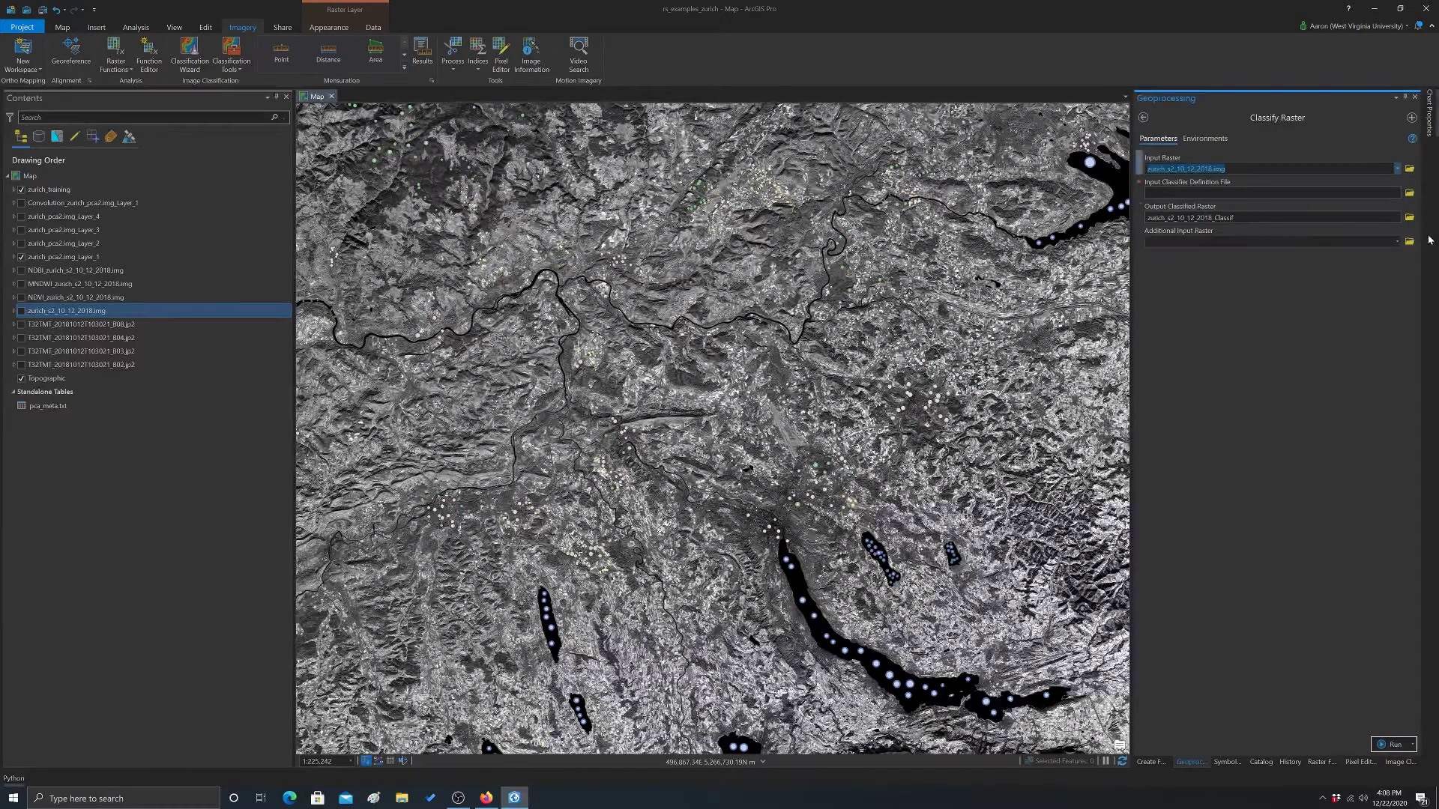
pyautogui.click(1410, 194)
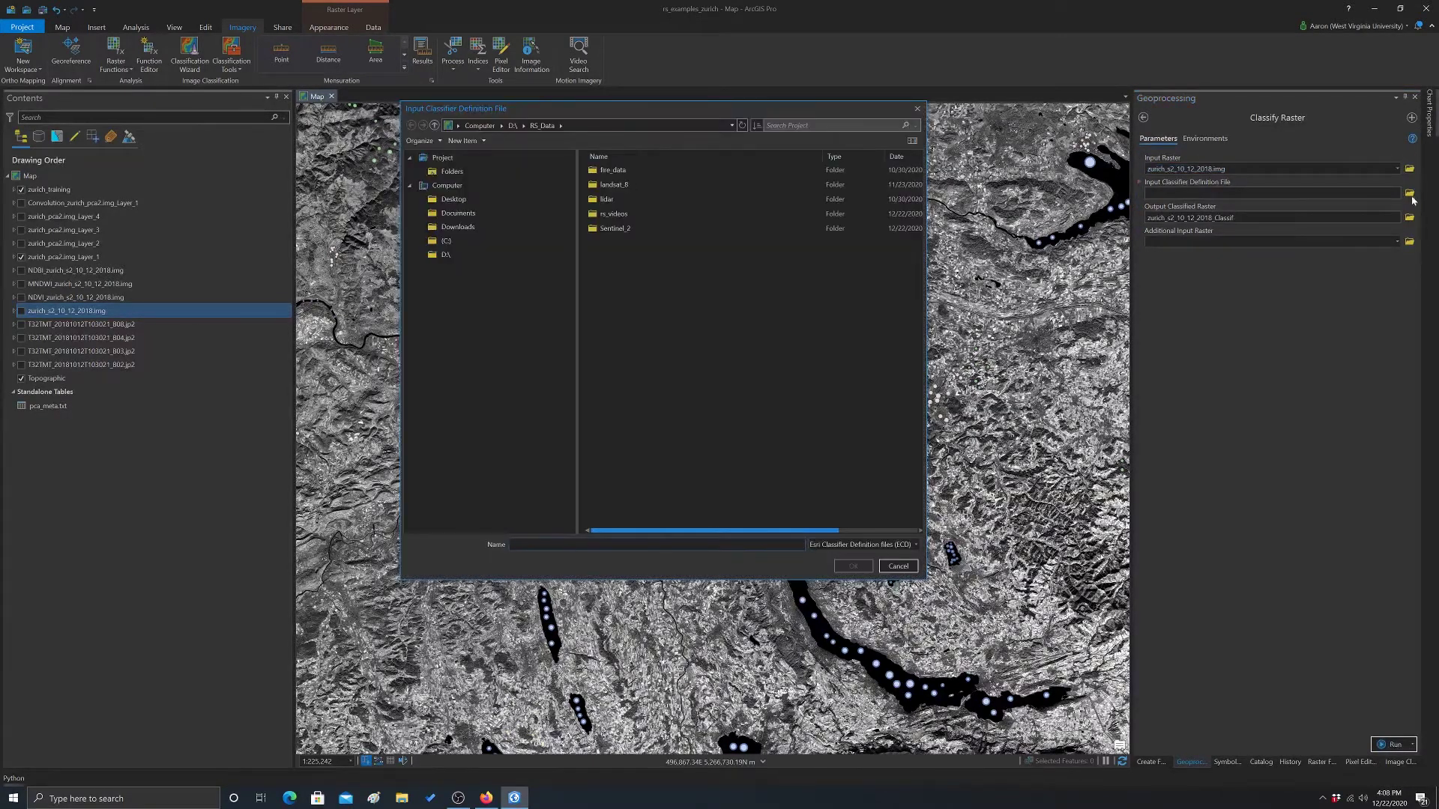
pyautogui.doubleClick(614, 213)
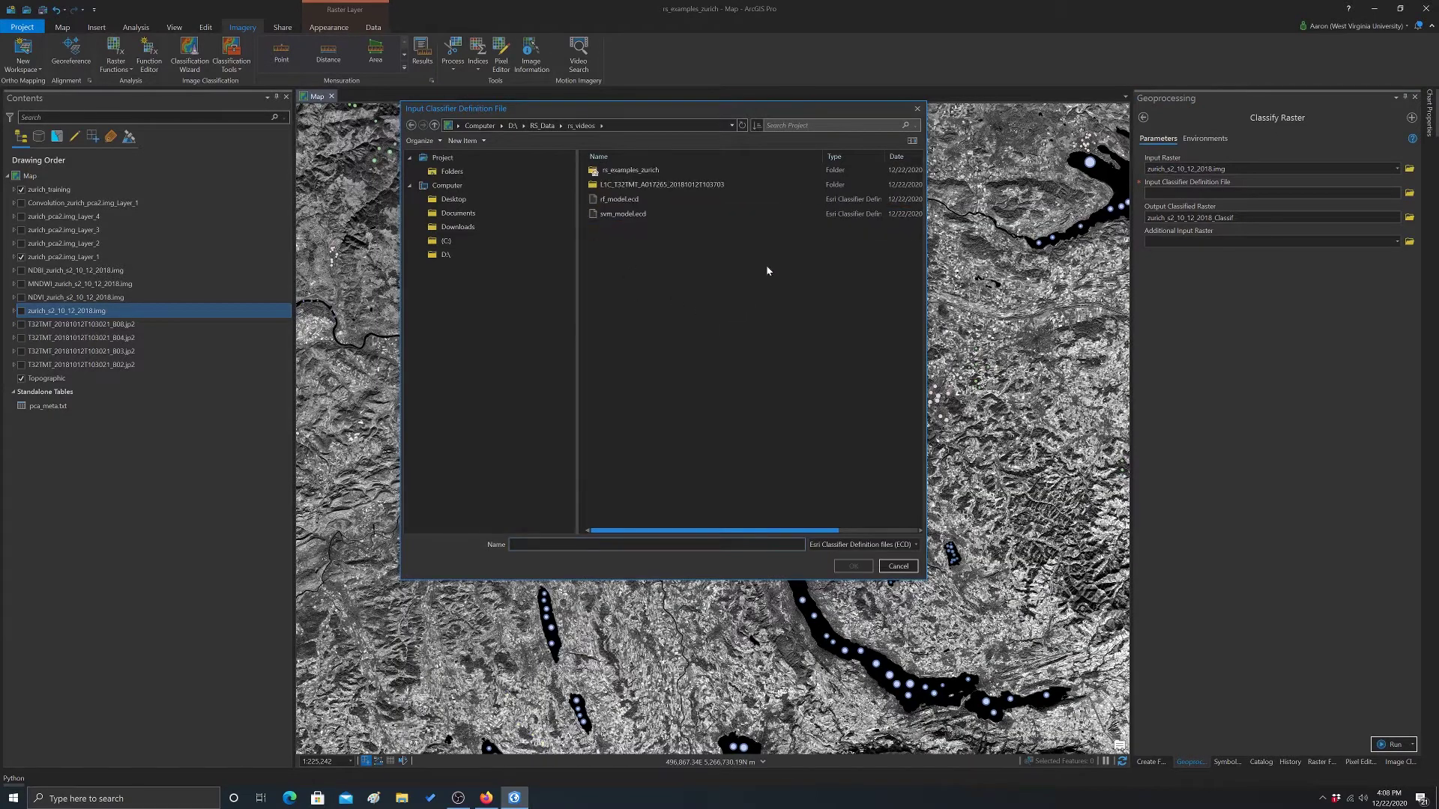
pyautogui.click(619, 201)
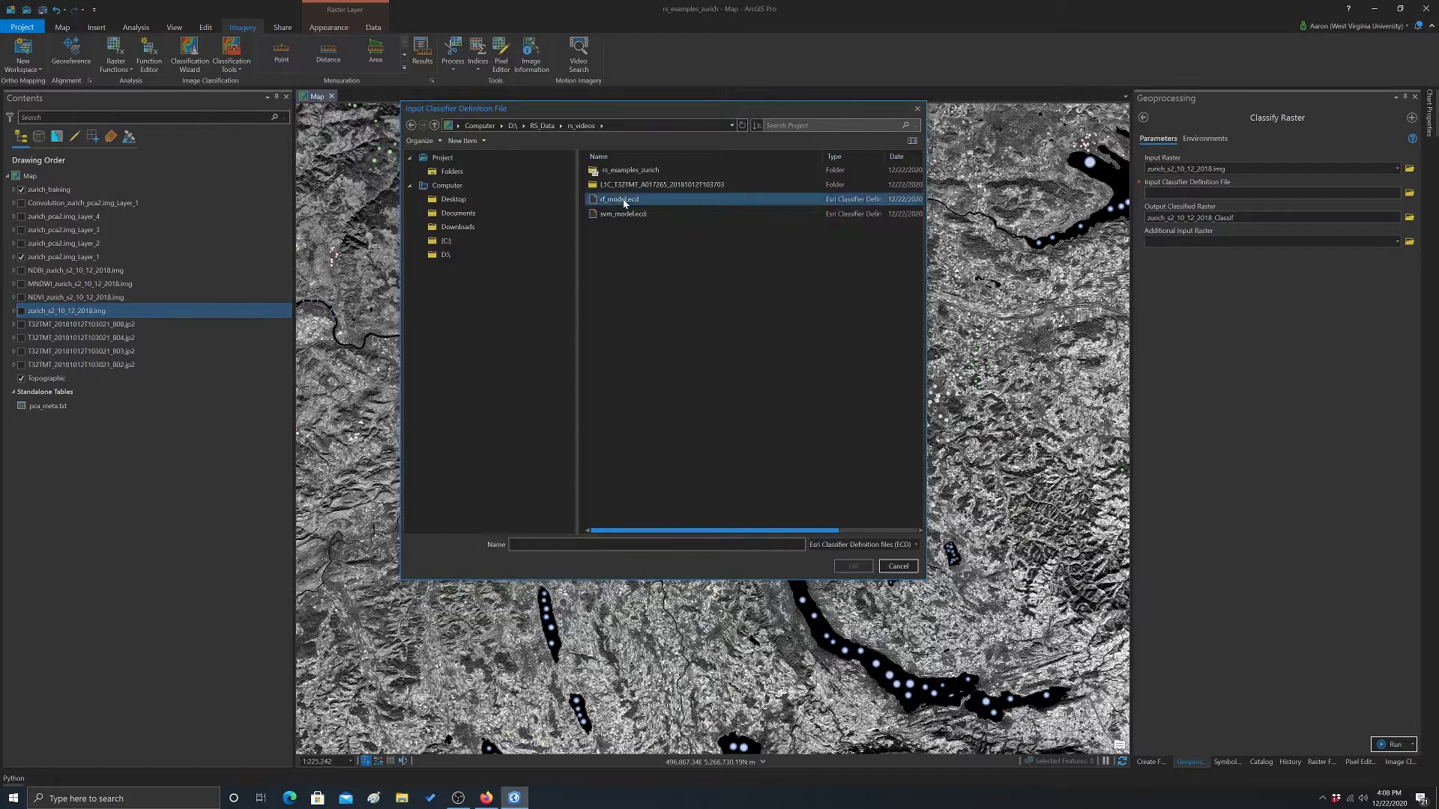
pyautogui.click(853, 566)
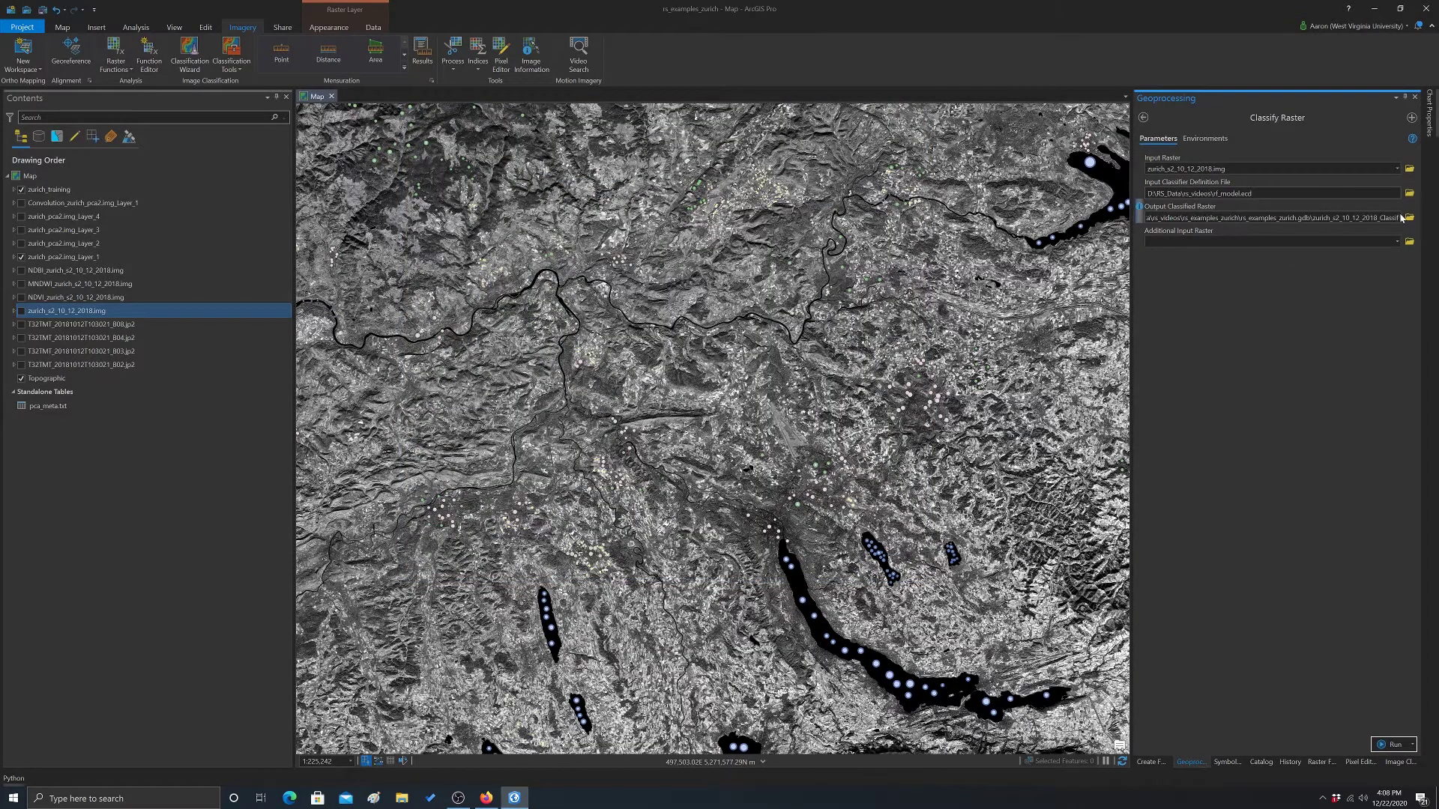
# Name the output classified raster rf_out.img and save it
pyautogui.click(1399, 218)
pyautogui.click(1409, 217)
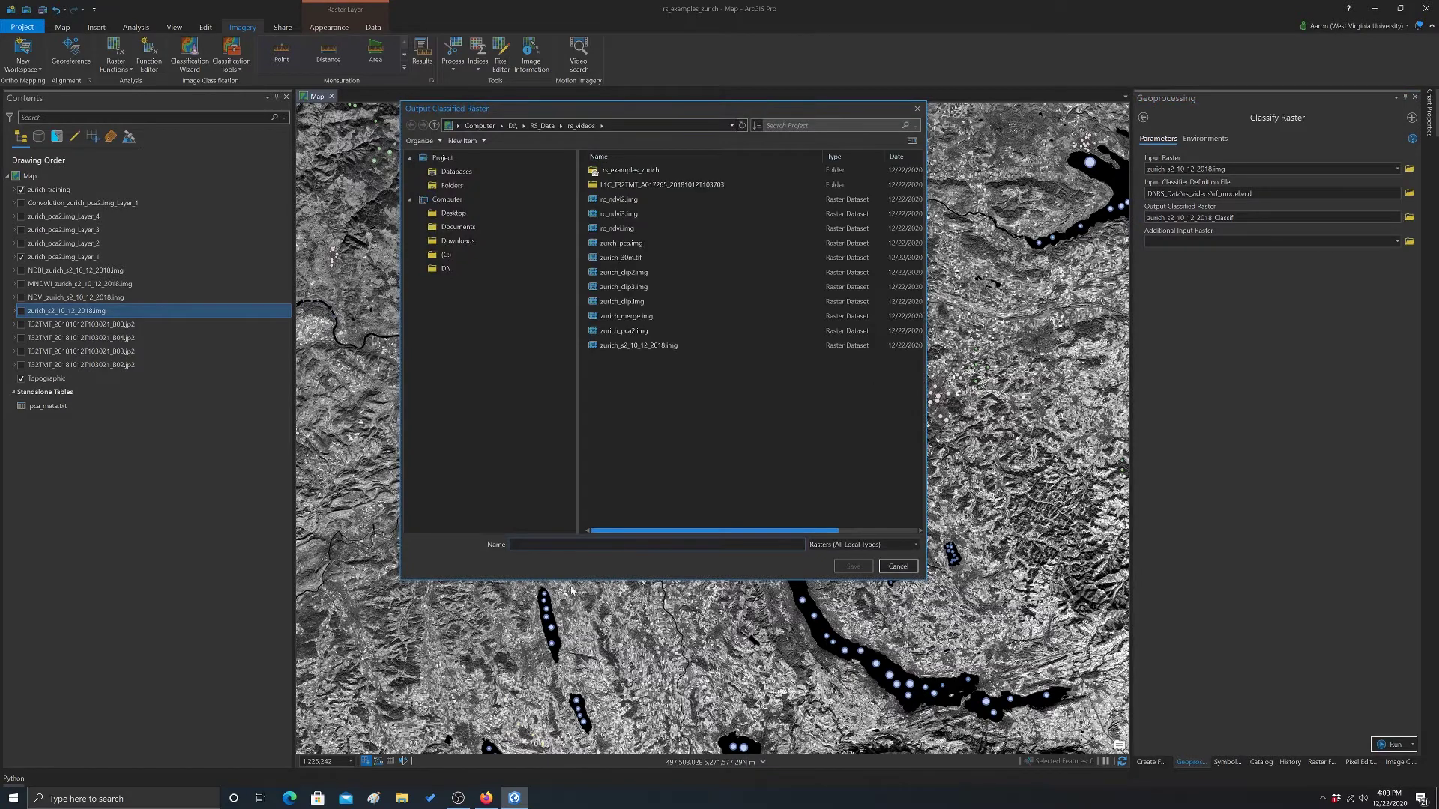
pyautogui.write('e')
pyautogui.write('rfg')
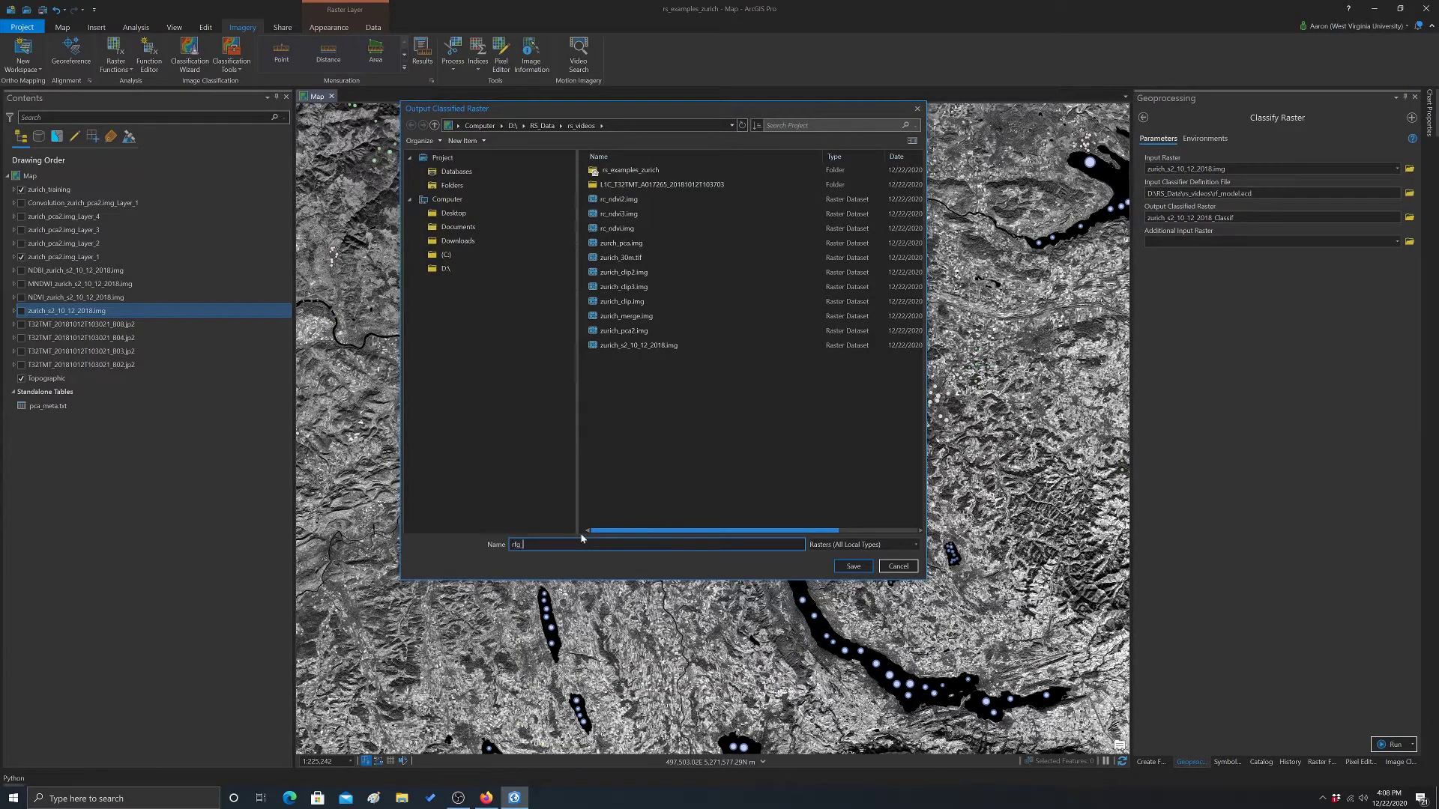
pyautogui.press('BackSpace')
pyautogui.write('_out.img')
pyautogui.click(862, 567)
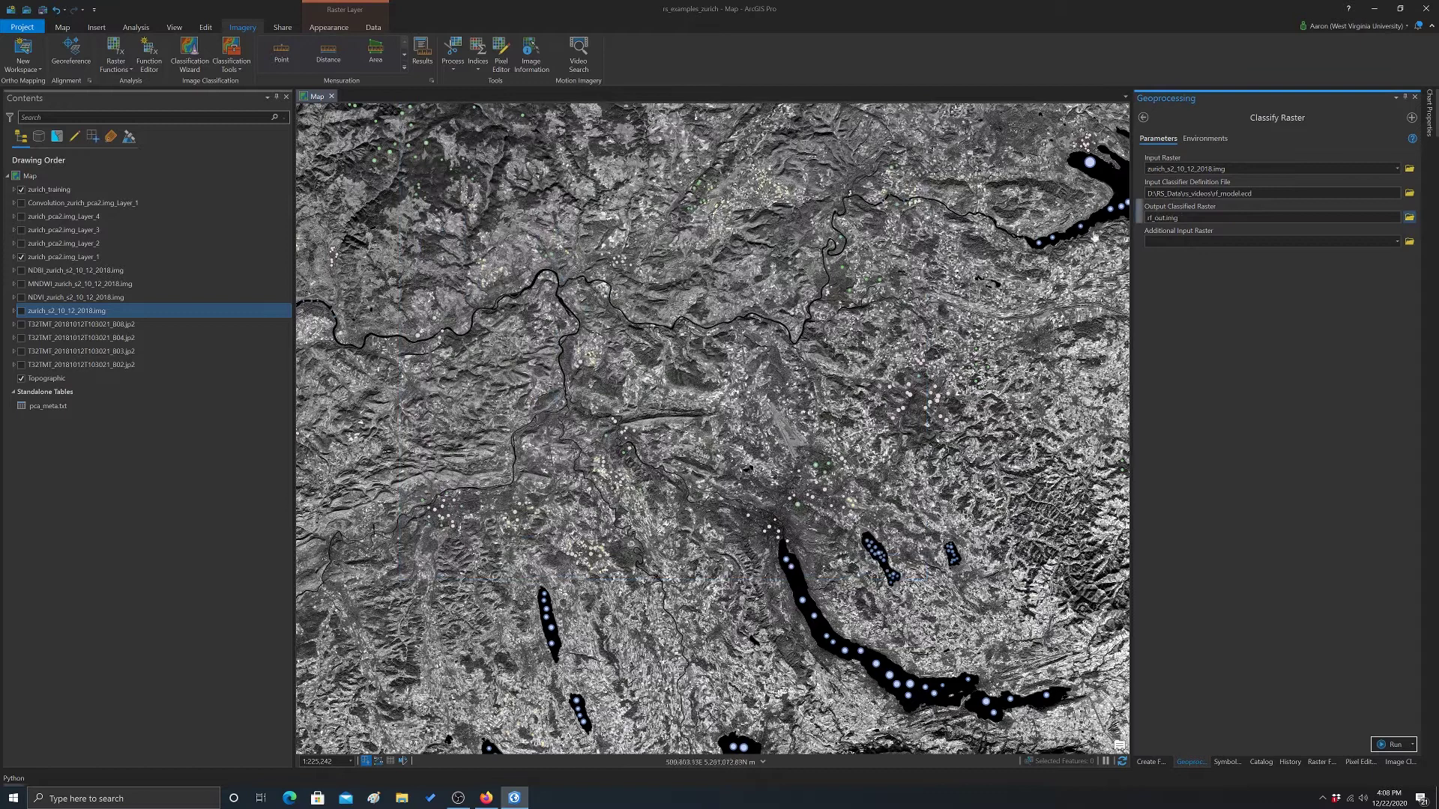
# Add NDVI_zurich_s2_10_12_2018.img as the additional input raster
pyautogui.click(1397, 241)
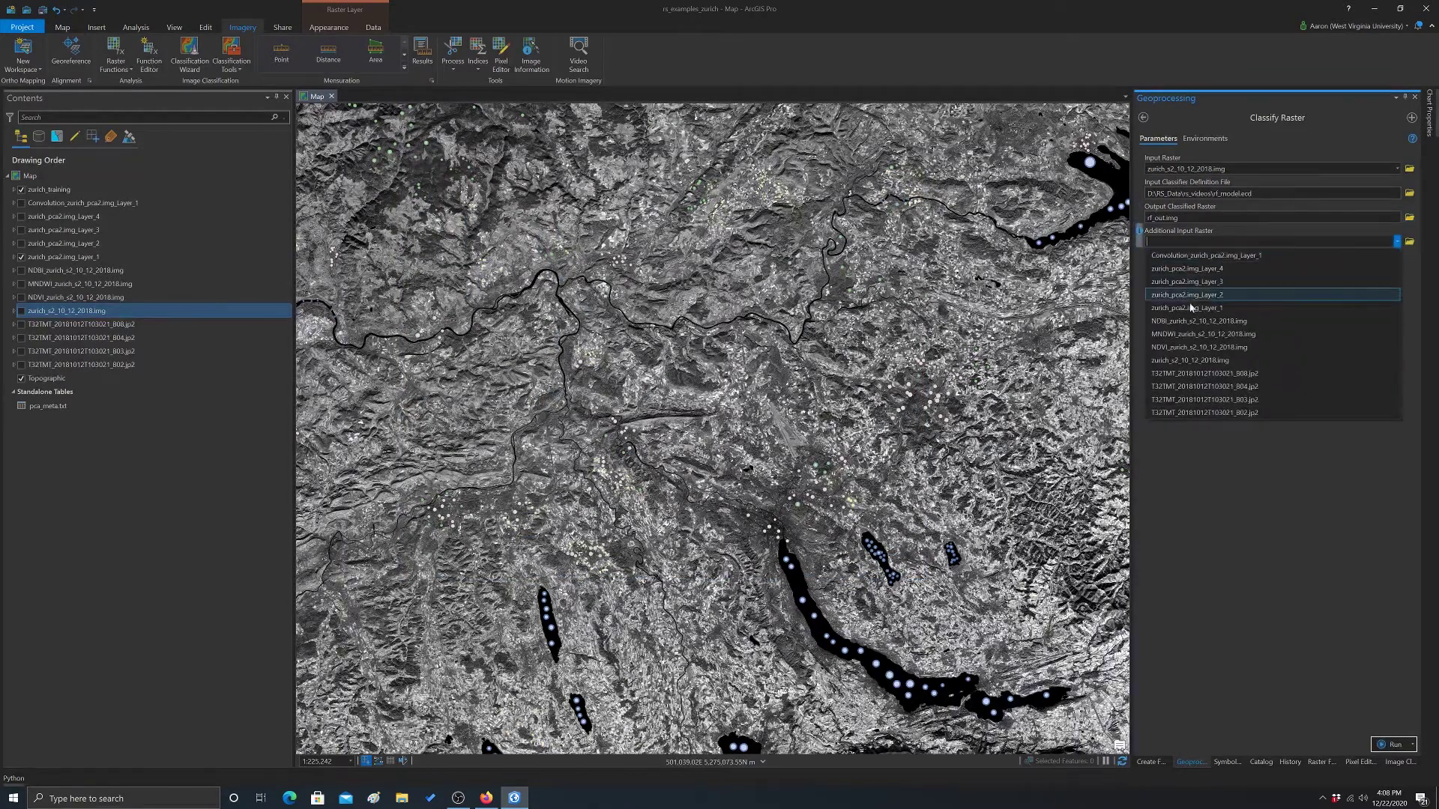
pyautogui.click(1184, 346)
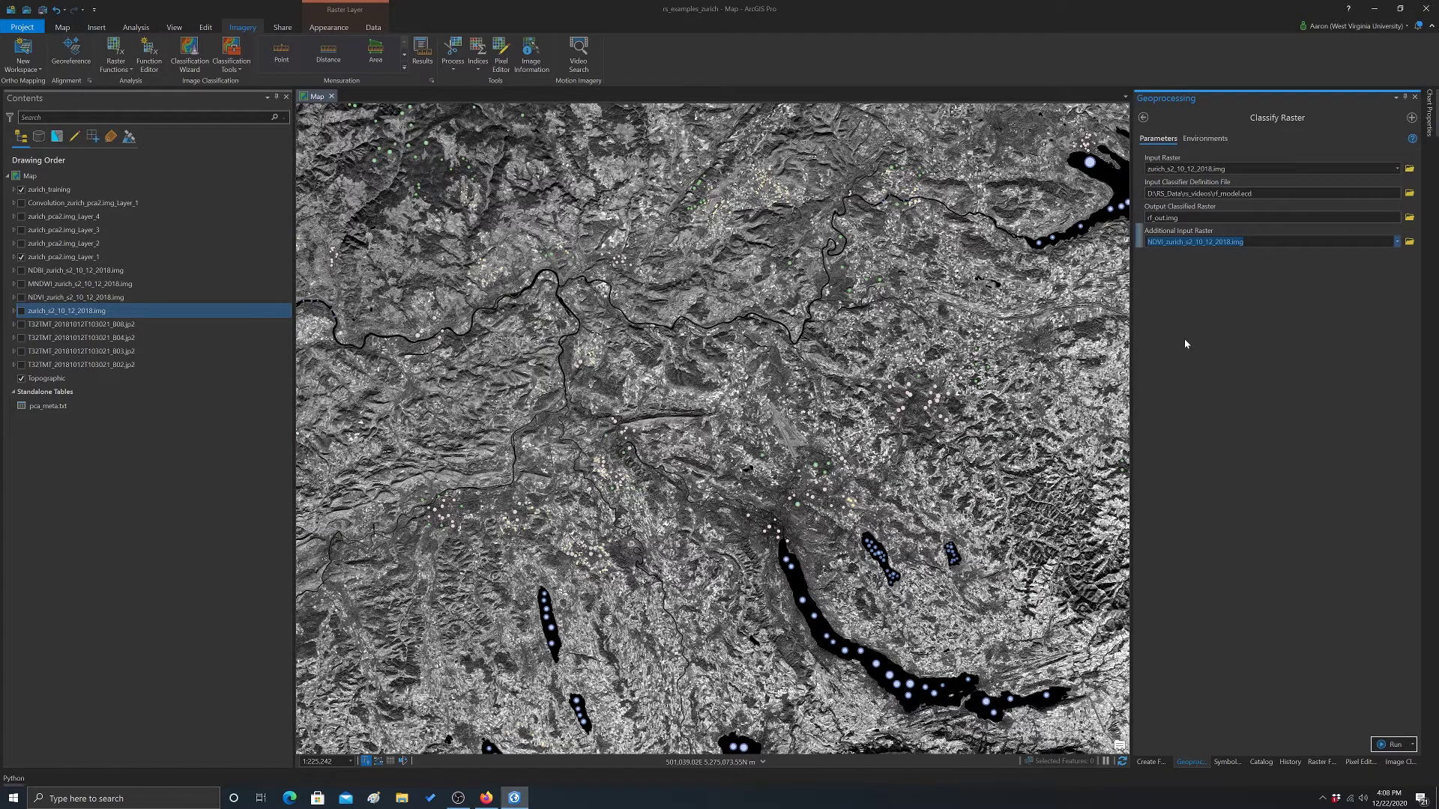
pyautogui.click(1189, 314)
# Run the random forest classification to produce the rf_out.img land-cover map
pyautogui.click(1387, 745)
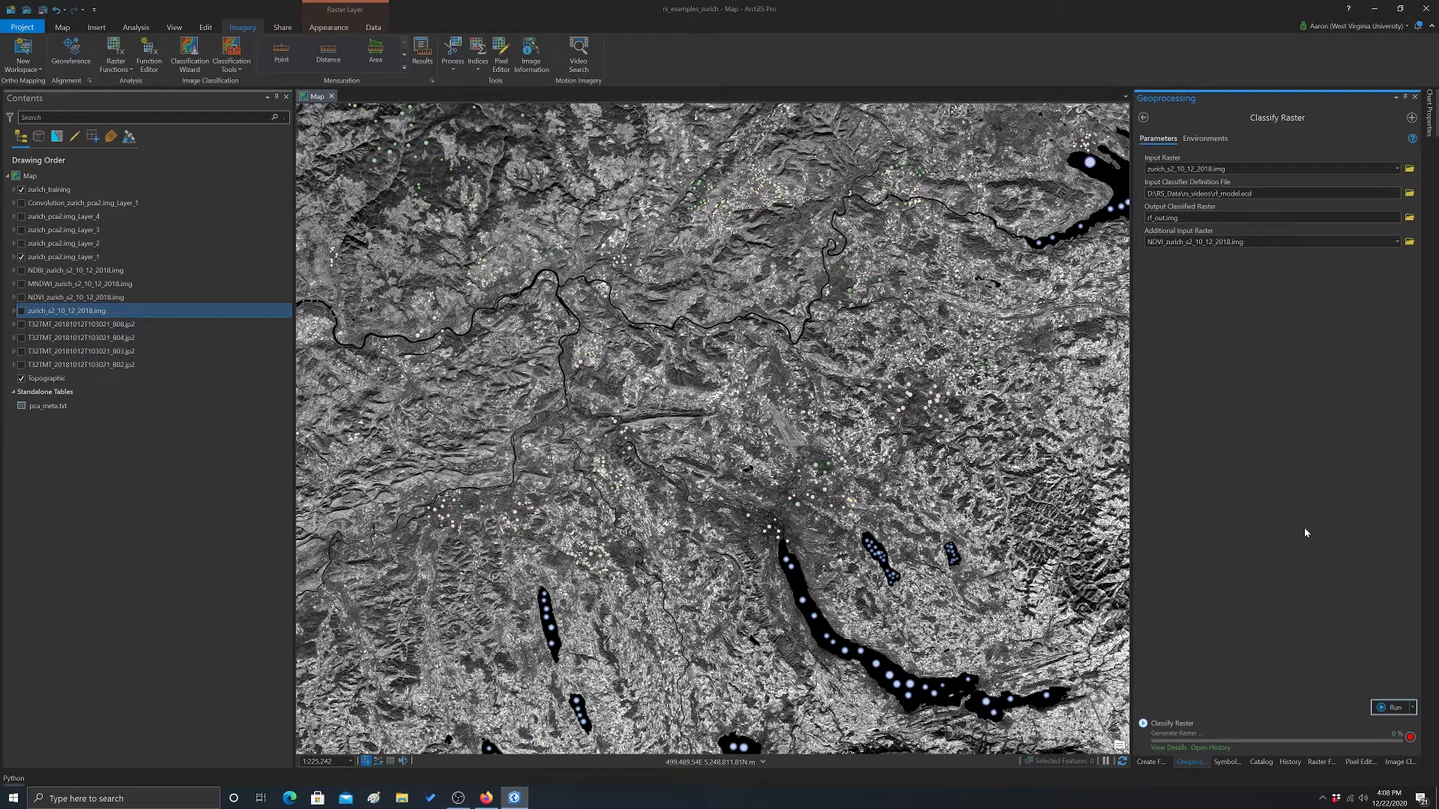
pyautogui.moveTo(1169, 726)
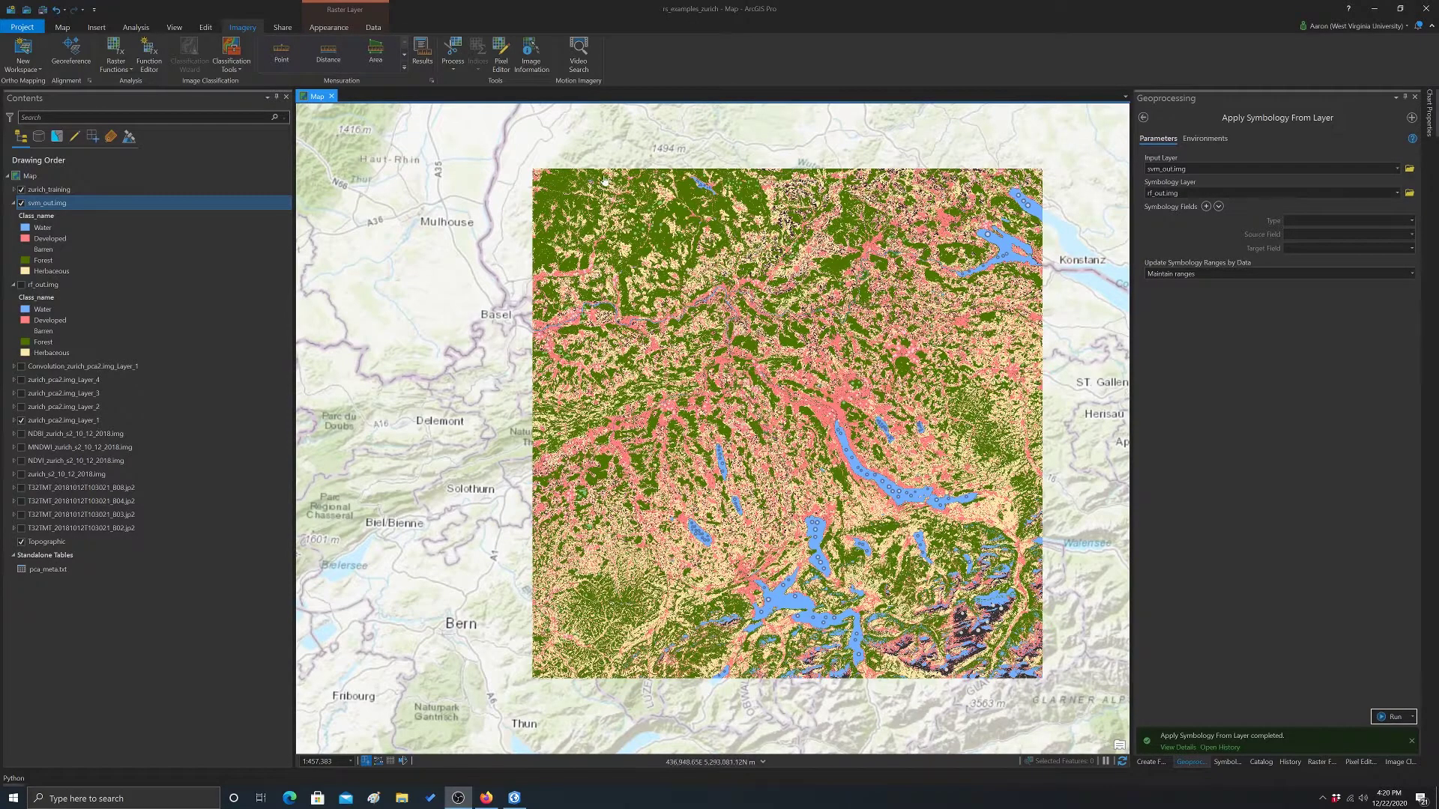
# Zoom into svm_out north-west of Zurich along the lake, noting the Barren legend class
pyautogui.scroll(3, 859, 518)
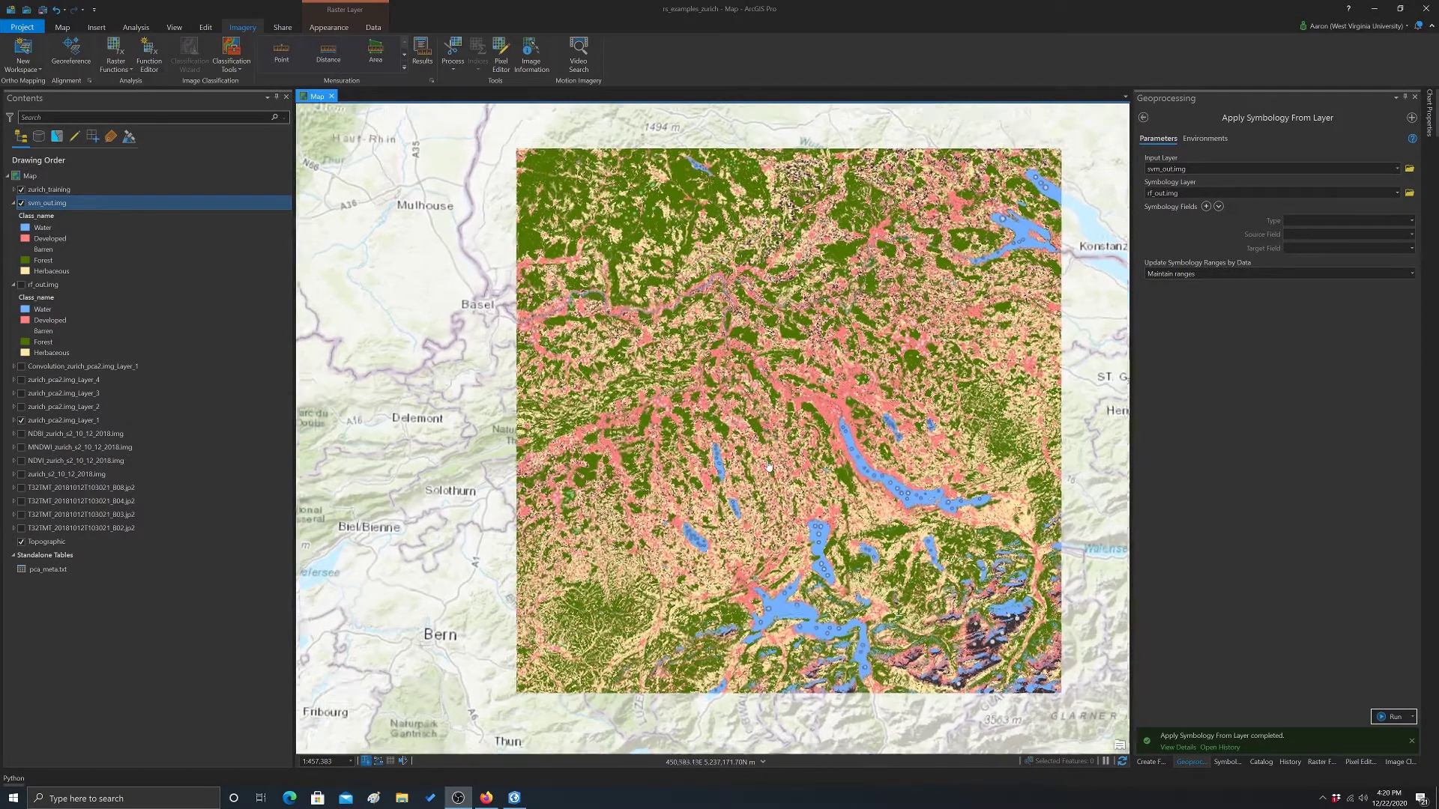
pyautogui.scroll(3, 874, 404)
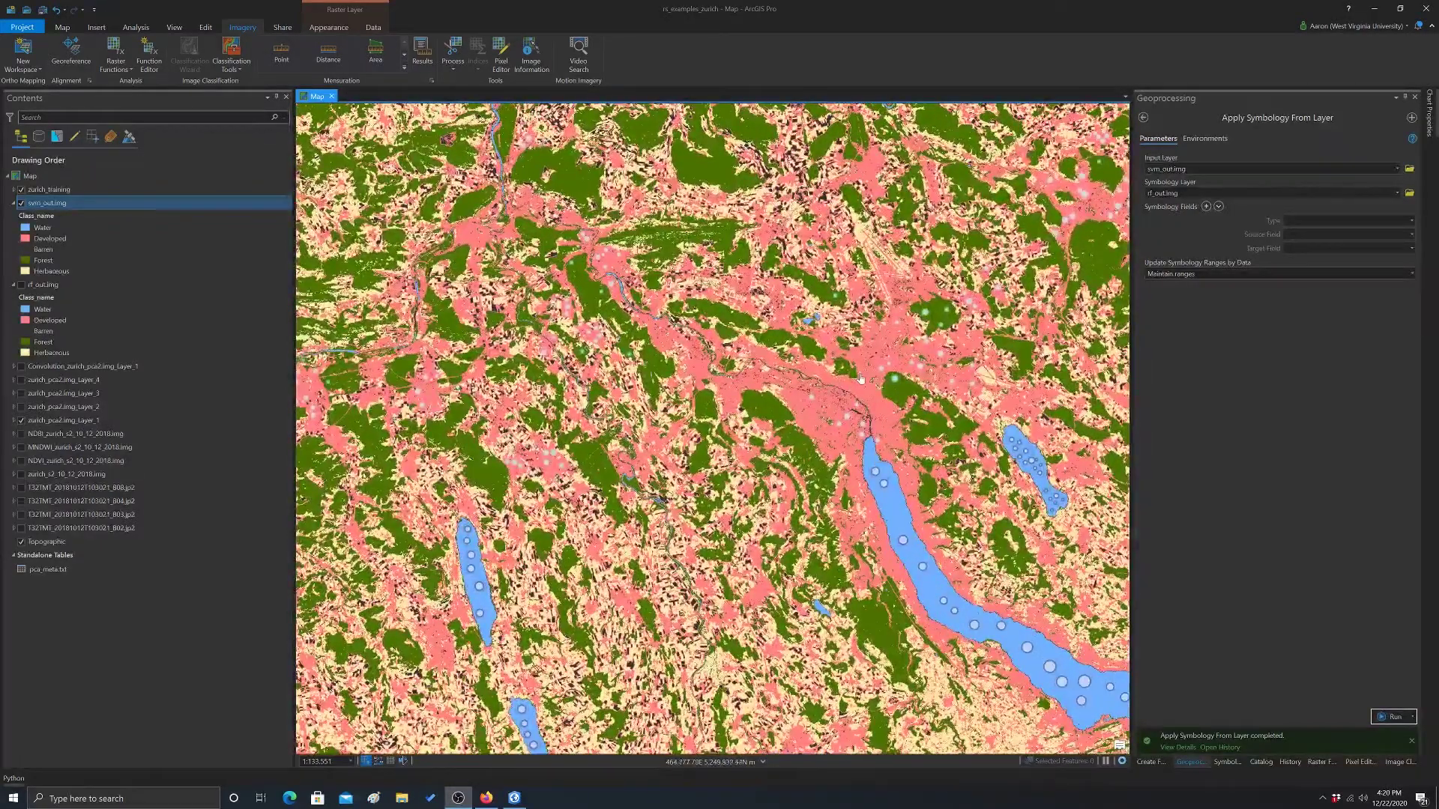
pyautogui.scroll(2, 861, 383)
pyautogui.scroll(1, 760, 398)
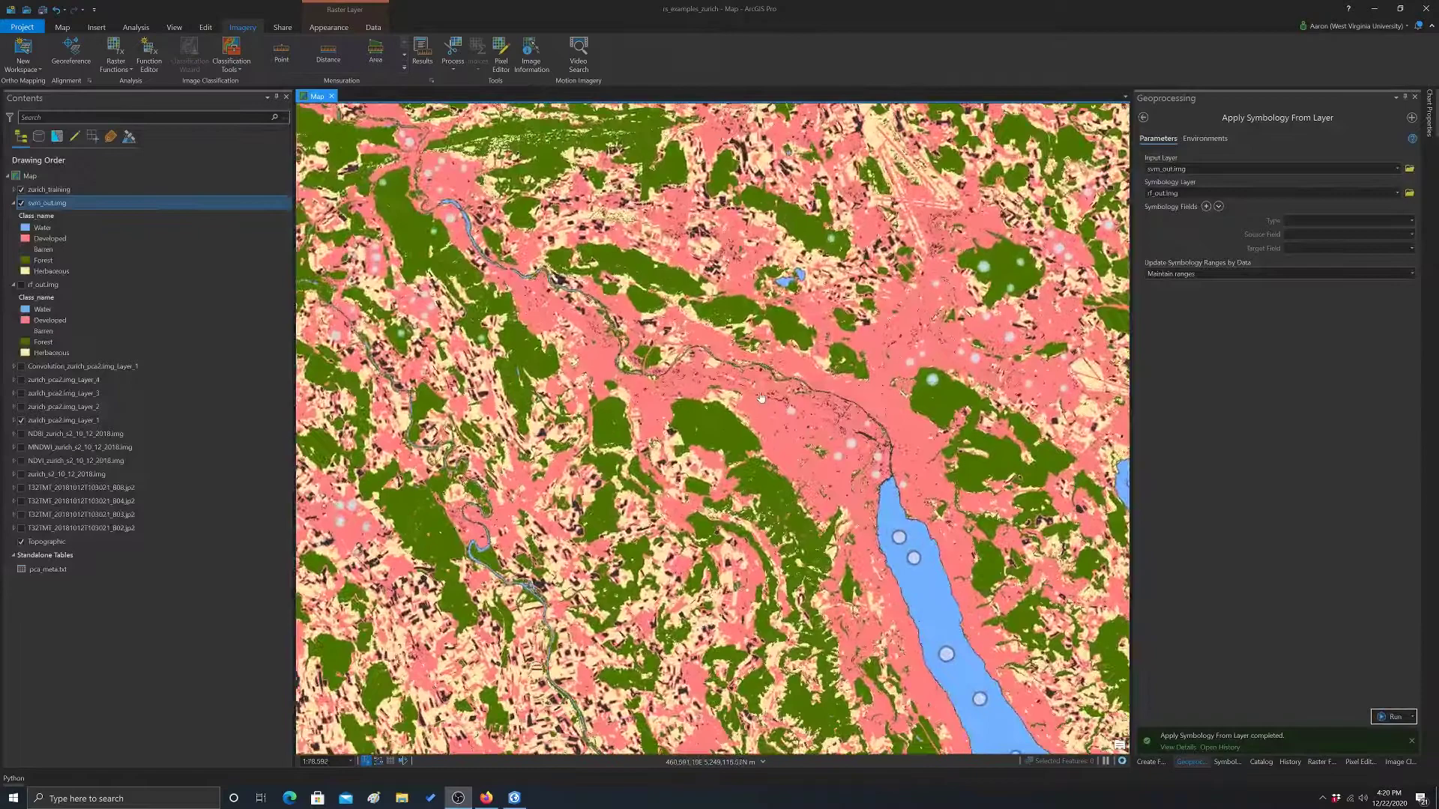
pyautogui.moveTo(852, 616); pyautogui.dragTo(942, 464)
pyautogui.scroll(-6, 739, 373)
pyautogui.scroll(2, 743, 362)
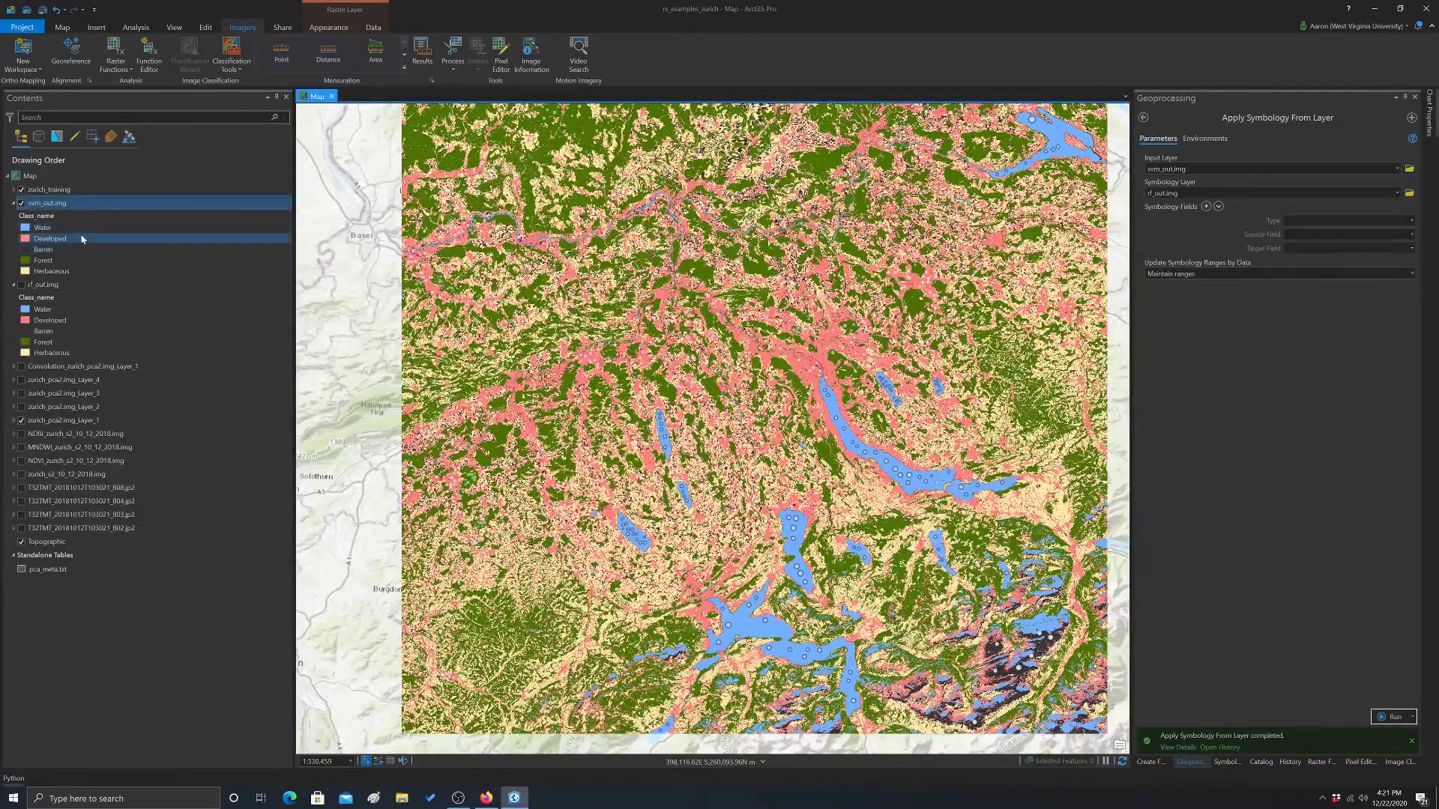
pyautogui.click(136, 249)
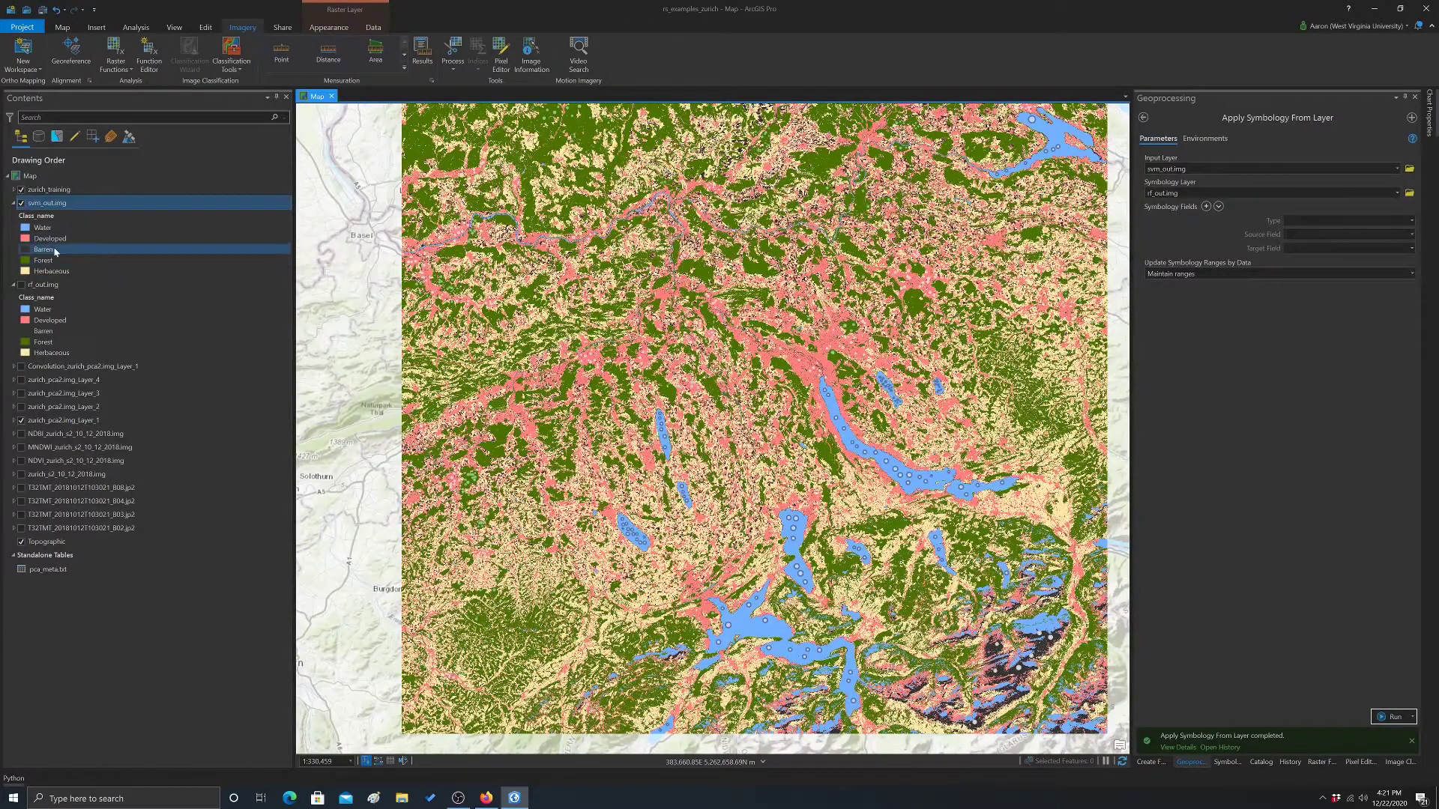
pyautogui.scroll(5, 789, 281)
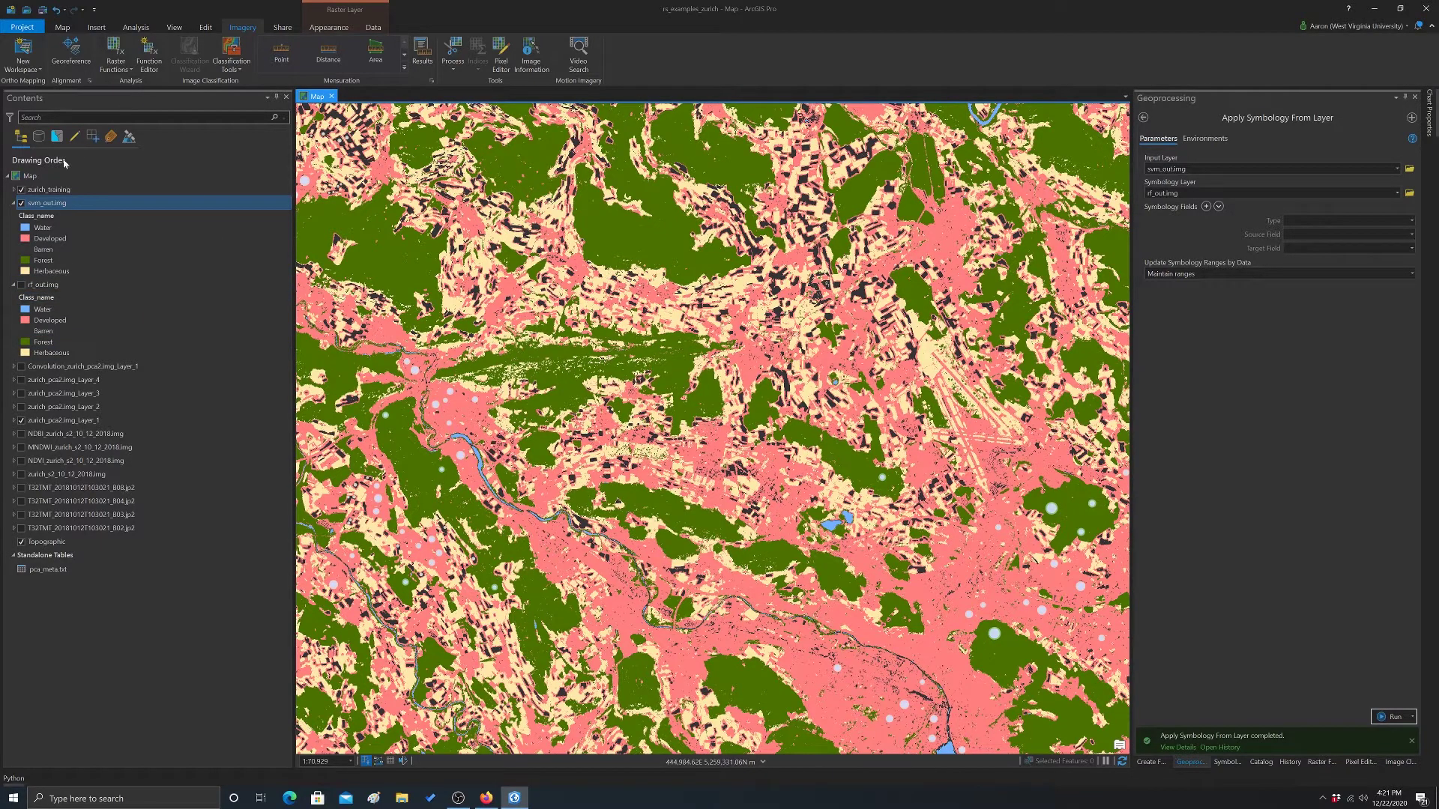
# Toggle svm_out repeatedly to compare it with rf_out, leaving svm_out visible
pyautogui.click(21, 204)
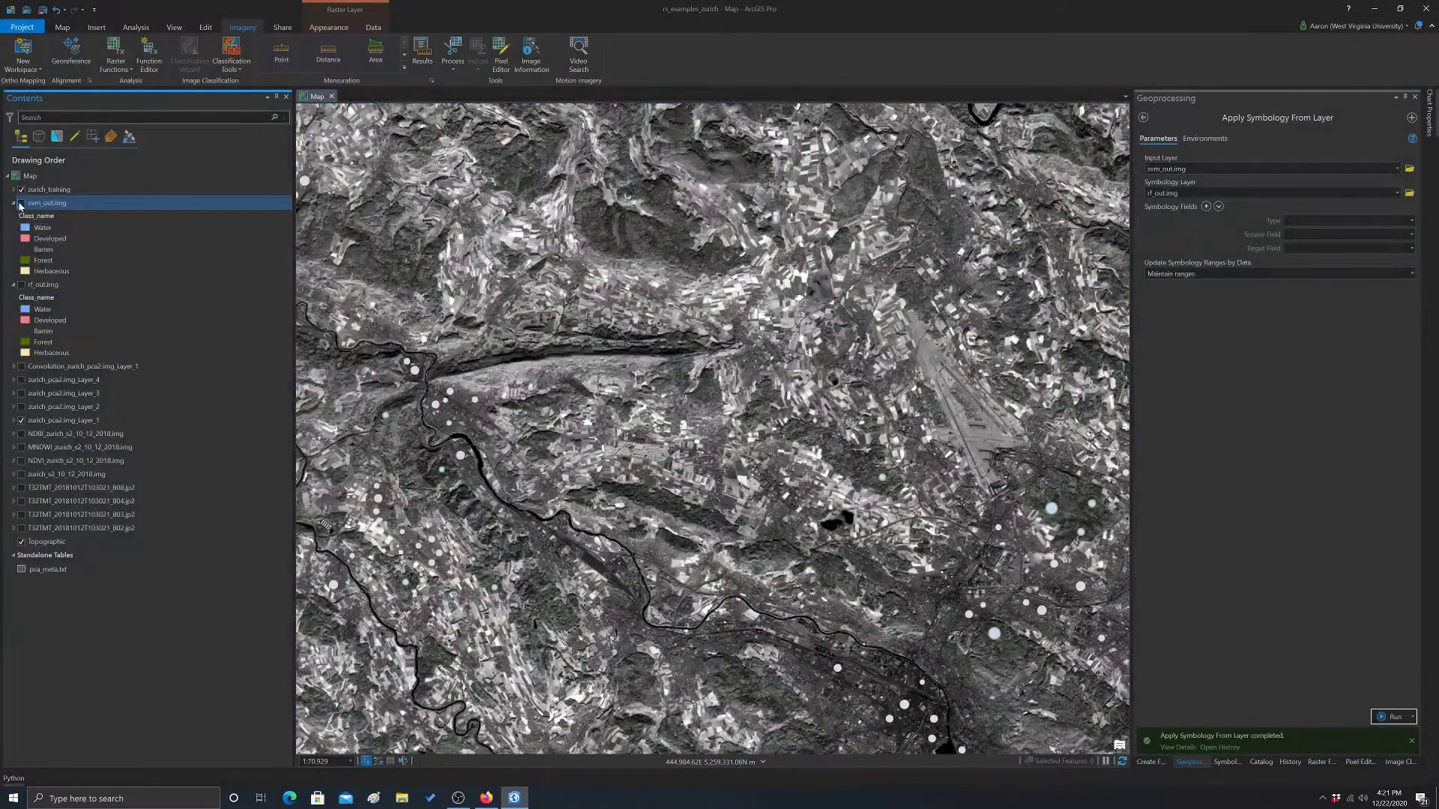
pyautogui.click(21, 285)
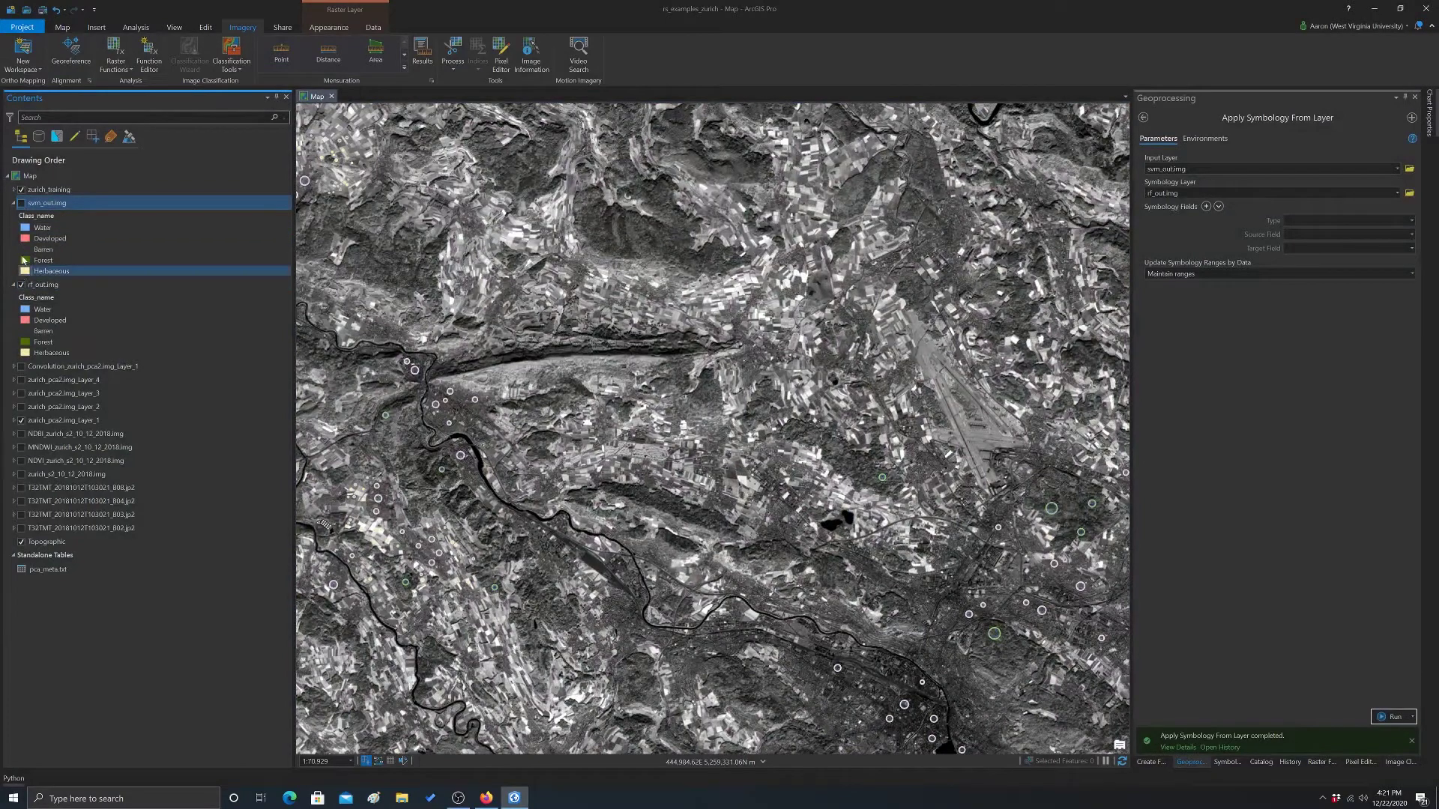
pyautogui.click(21, 203)
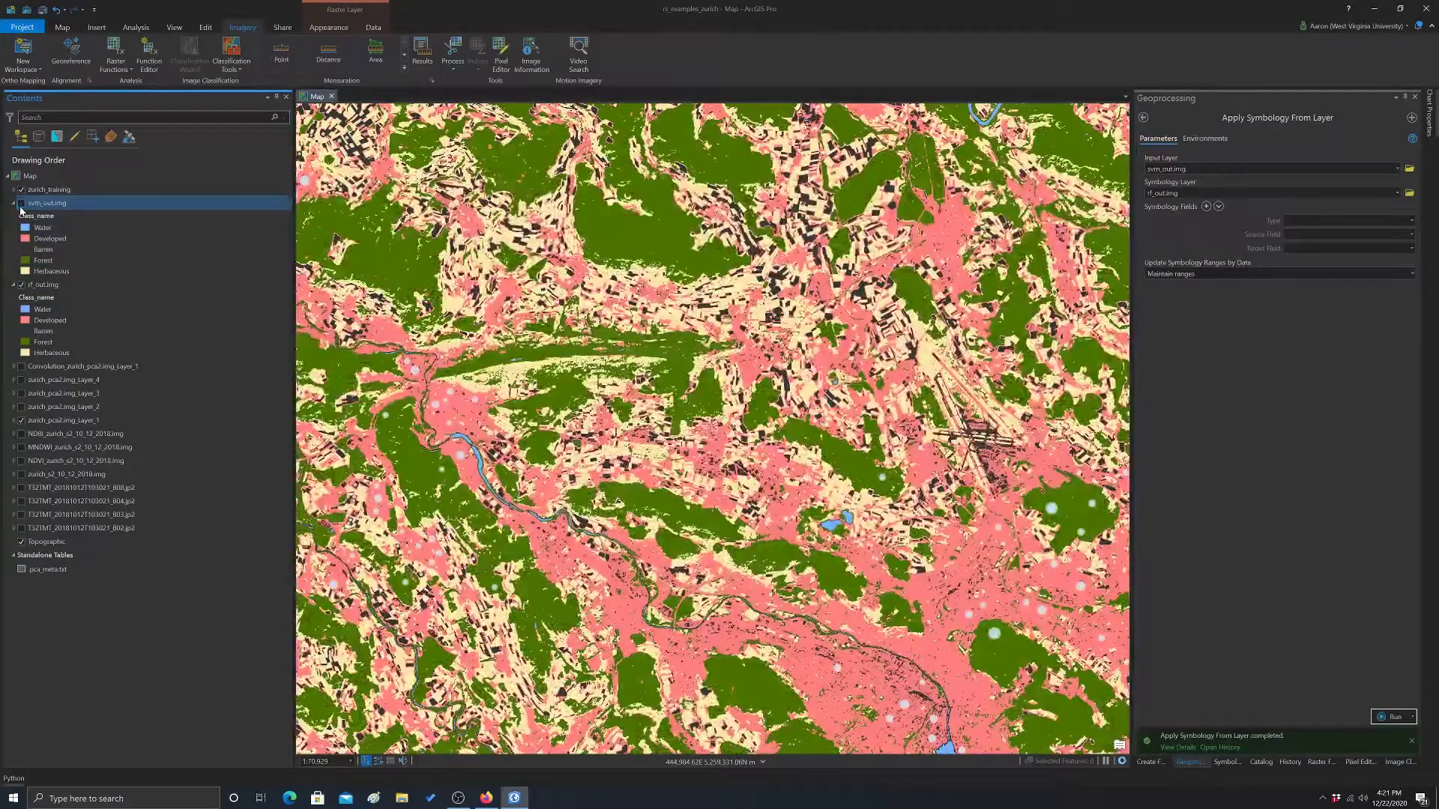
pyautogui.click(21, 204)
pyautogui.click(21, 203)
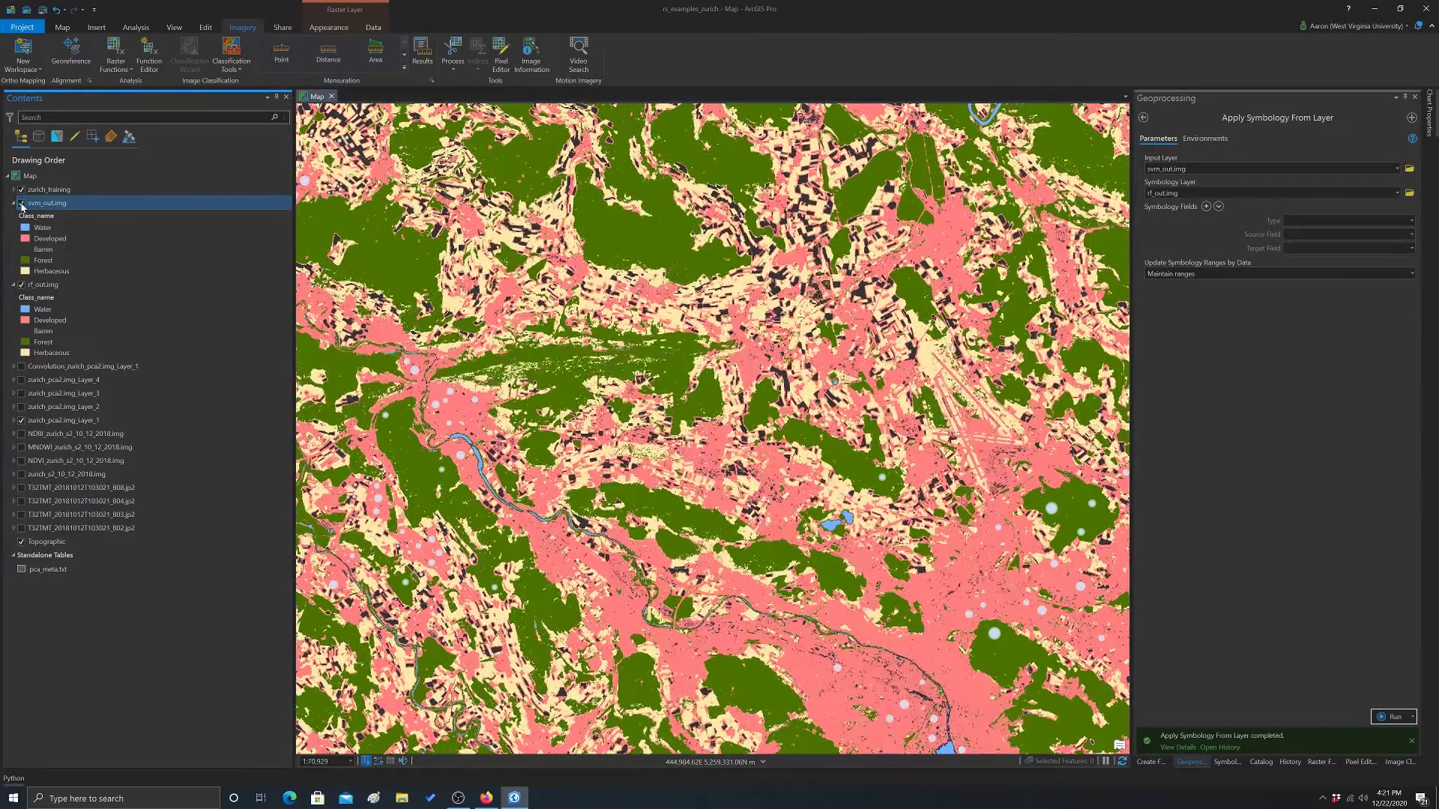
pyautogui.click(21, 204)
pyautogui.click(21, 204)
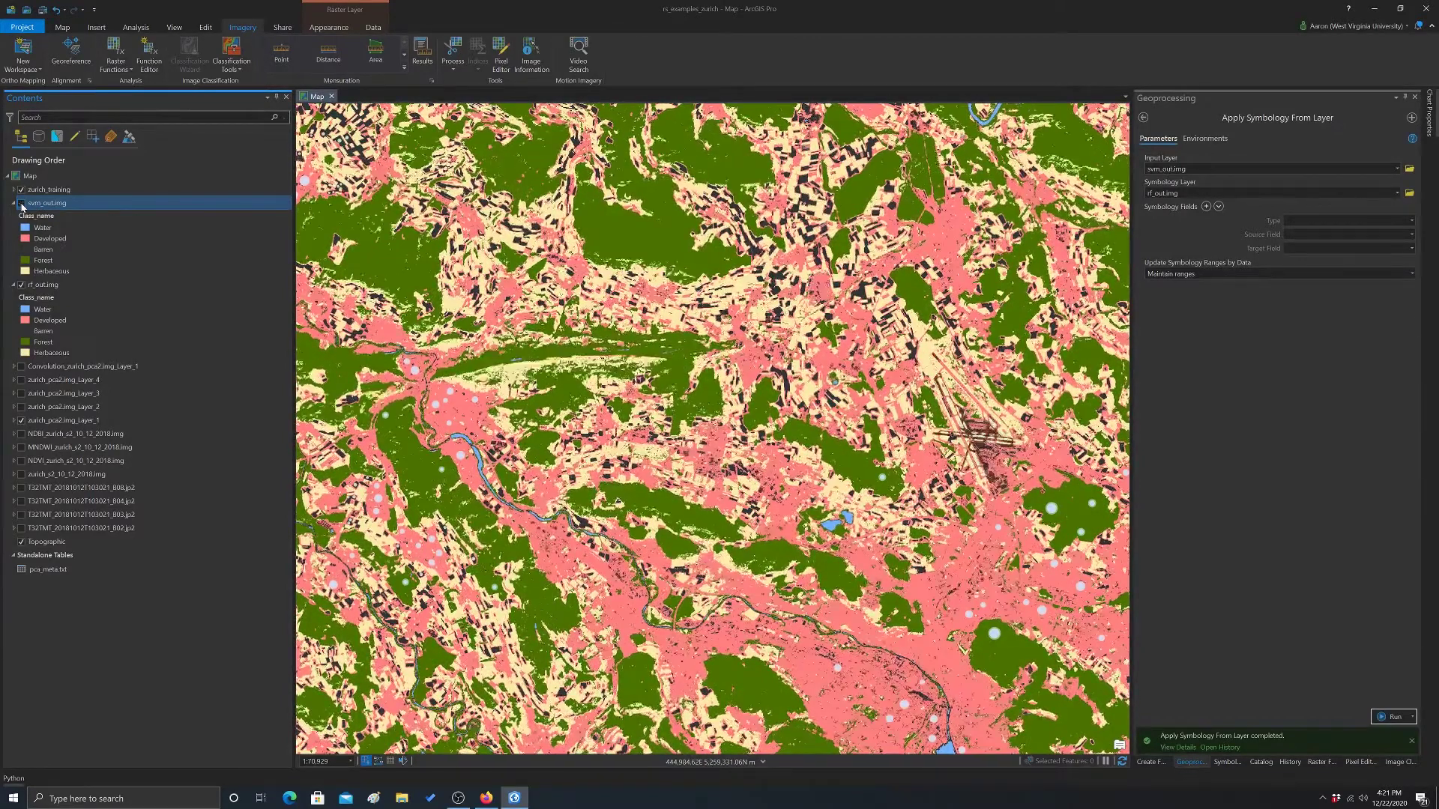
pyautogui.click(21, 204)
pyautogui.click(21, 204)
pyautogui.click(21, 204)
pyautogui.click(21, 204)
pyautogui.click(21, 204)
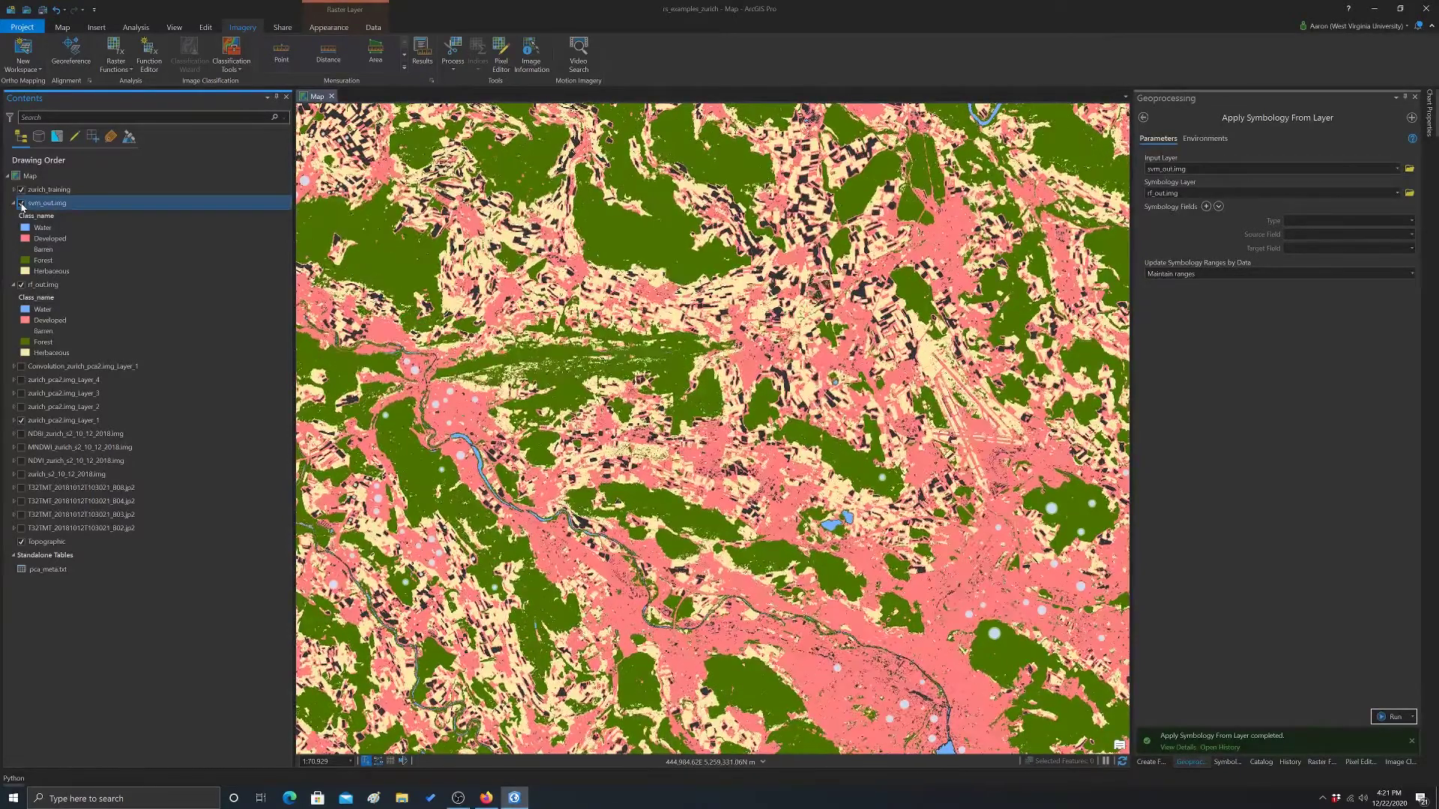
pyautogui.click(21, 204)
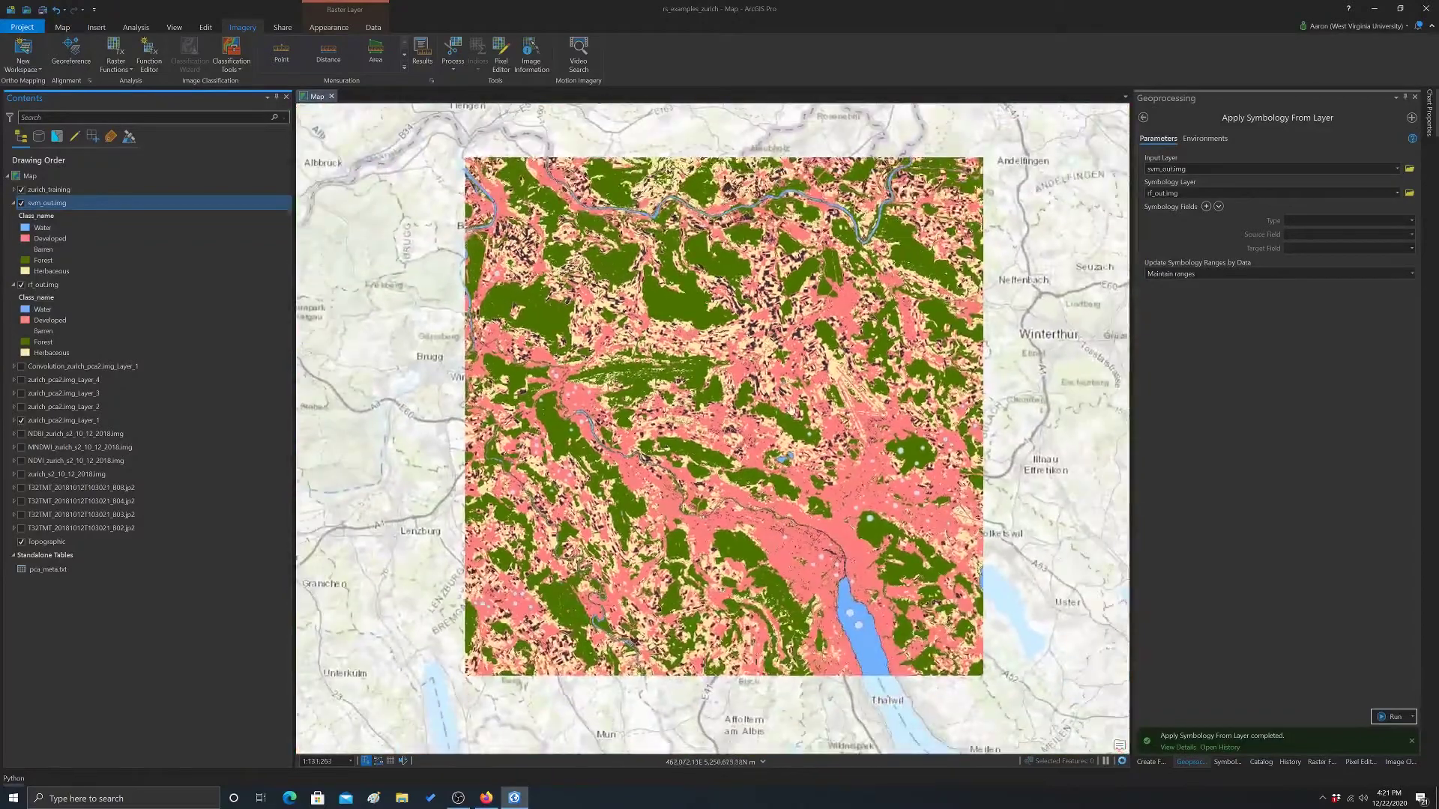
# Pan across the svm_out classification toward the southern lakes and back to Lake Zurich
pyautogui.press('Down')
pyautogui.press('Right')
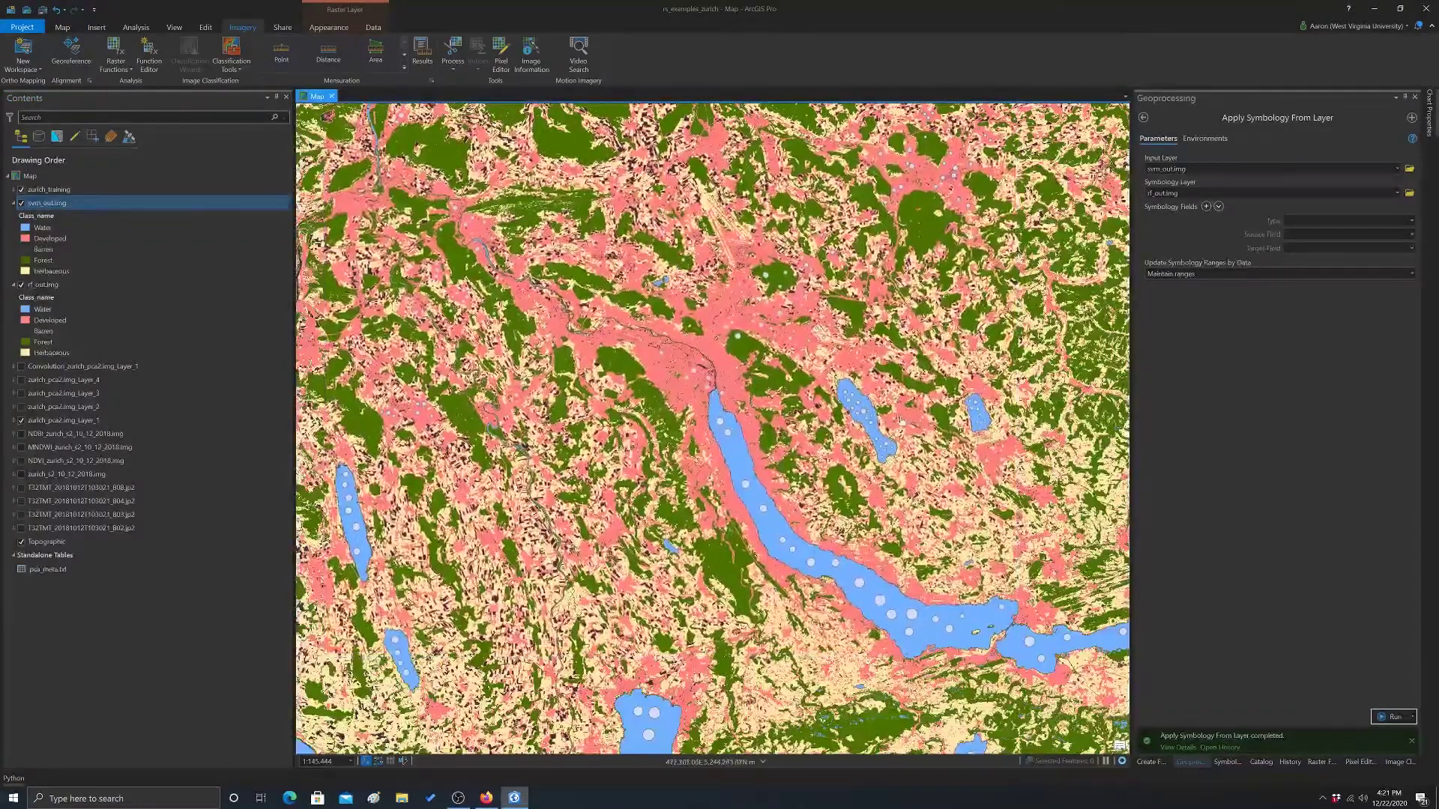
pyautogui.press('Down')
pyautogui.press('Right')
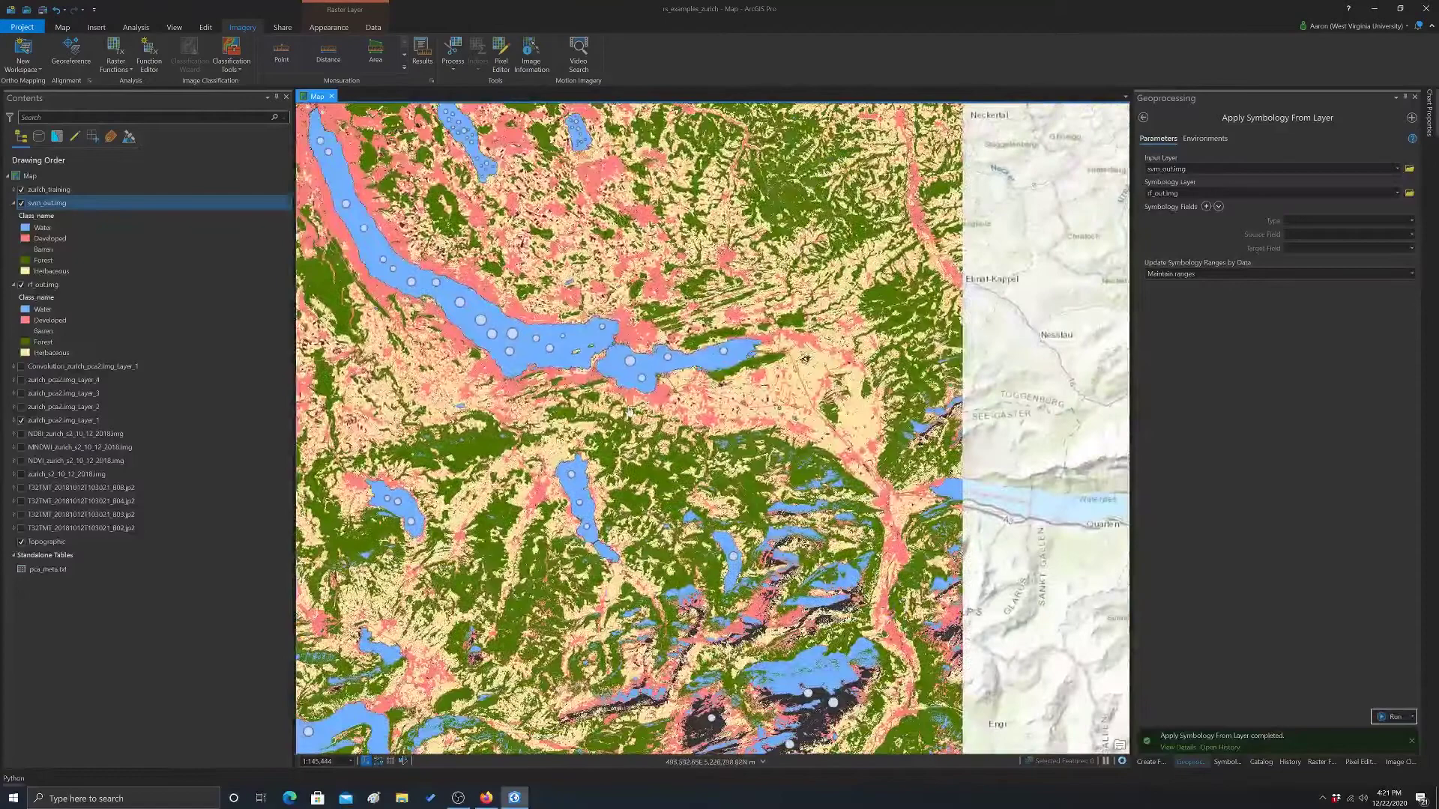
pyautogui.press('Down')
pyautogui.press('Left')
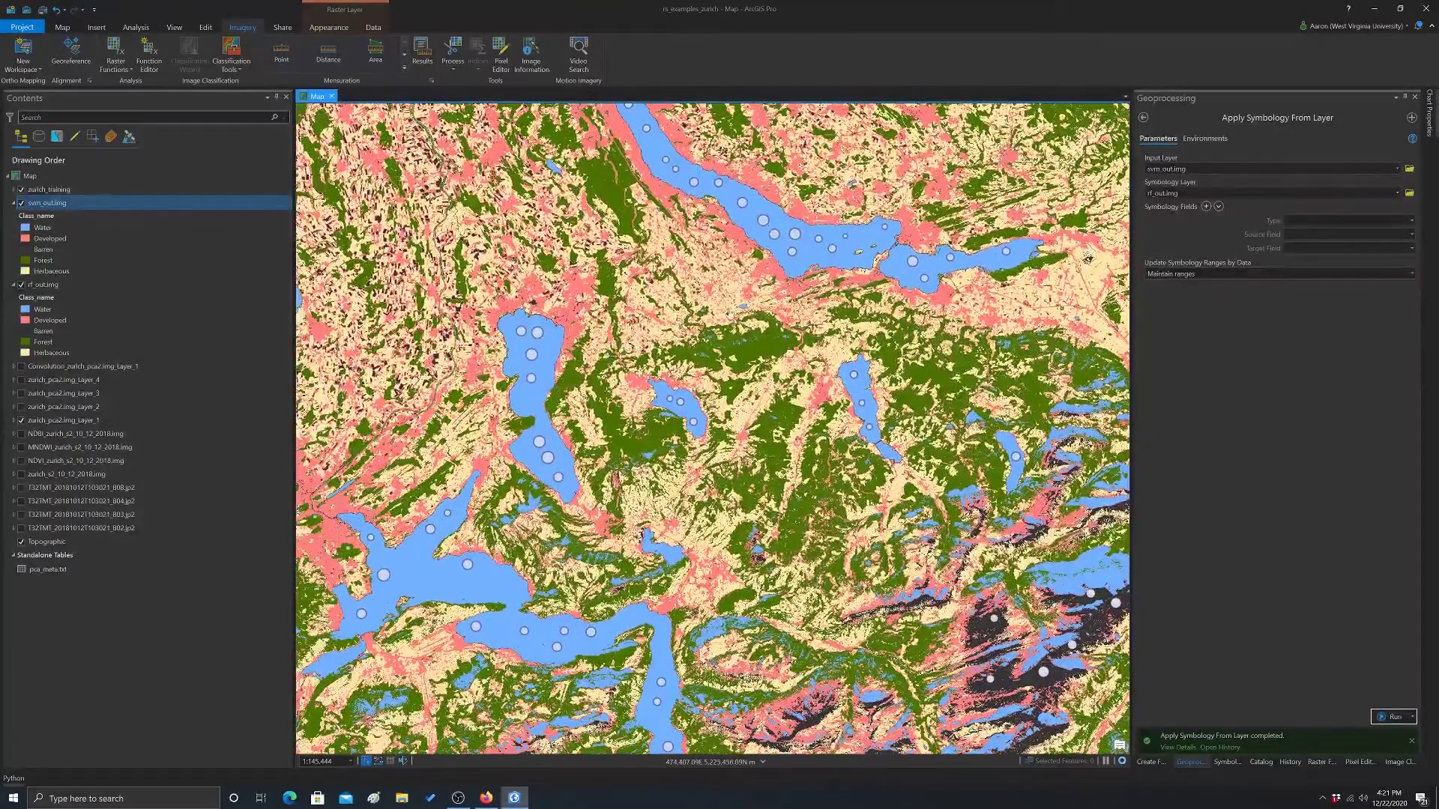
pyautogui.press('Down')
pyautogui.press('Right')
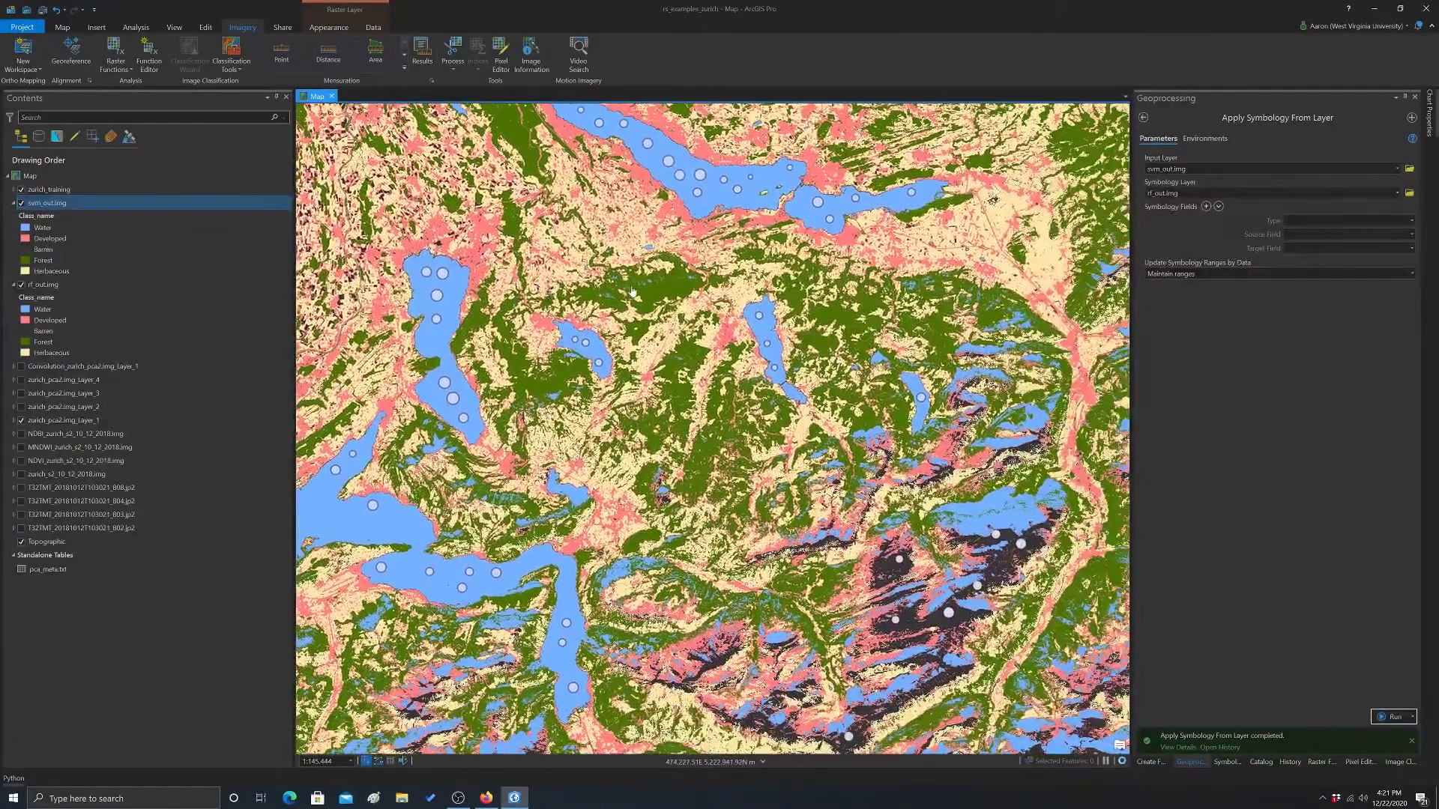
pyautogui.press('Up')
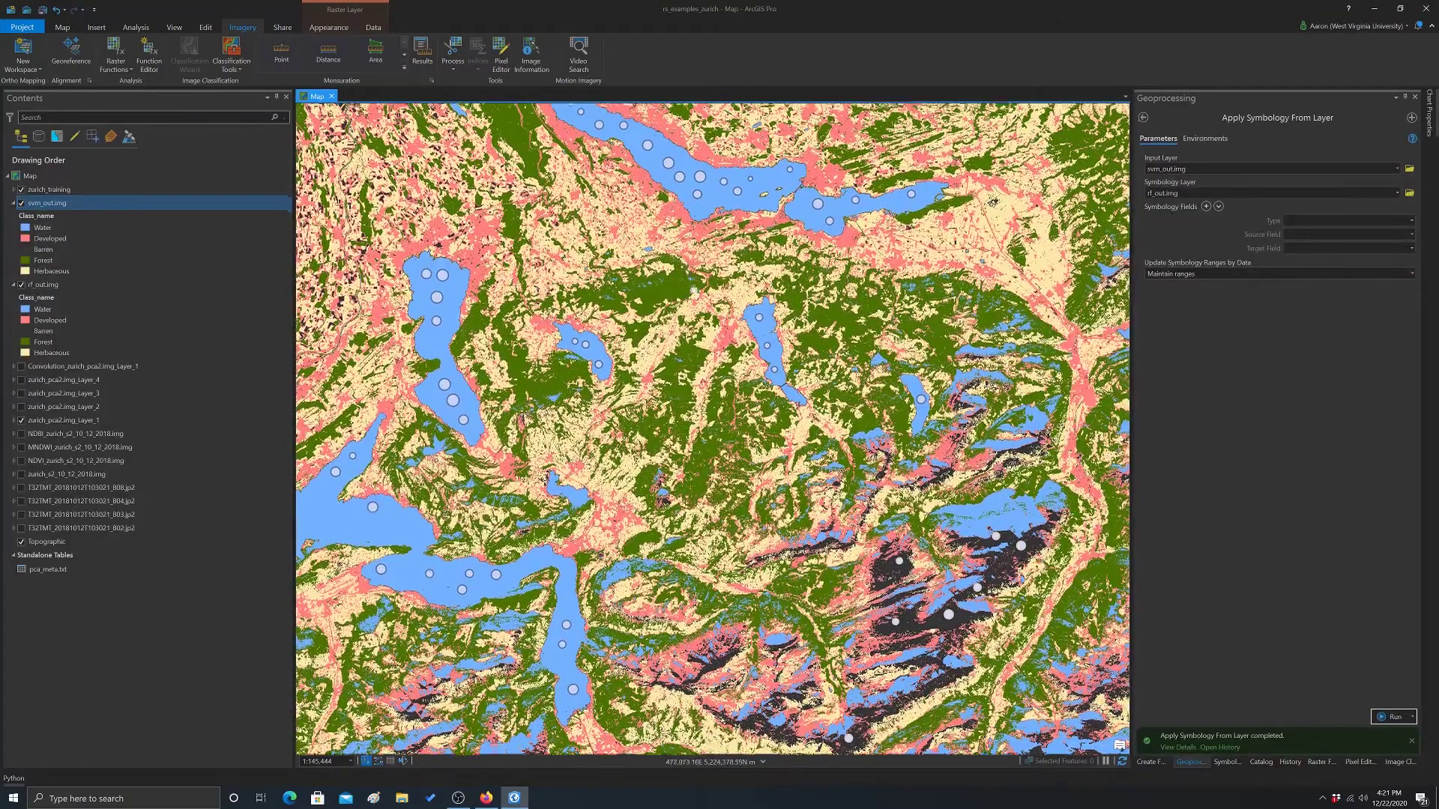
pyautogui.press('Up')
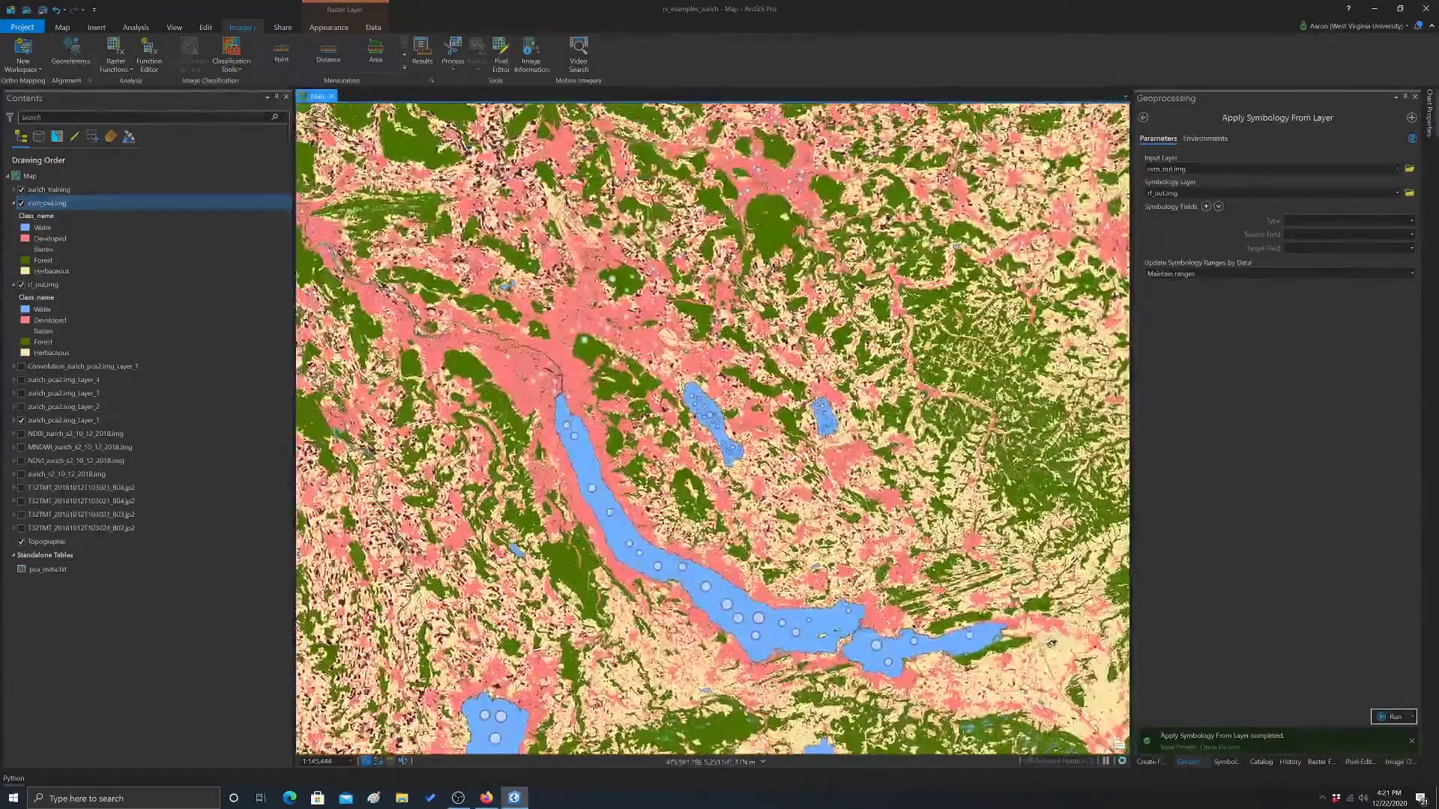
# Hide svm_out.img, rf_out.img and zurich_pca2.img_Layer_1, and show the Sentinel-2 false-colour image
pyautogui.scroll(5, 690, 233)
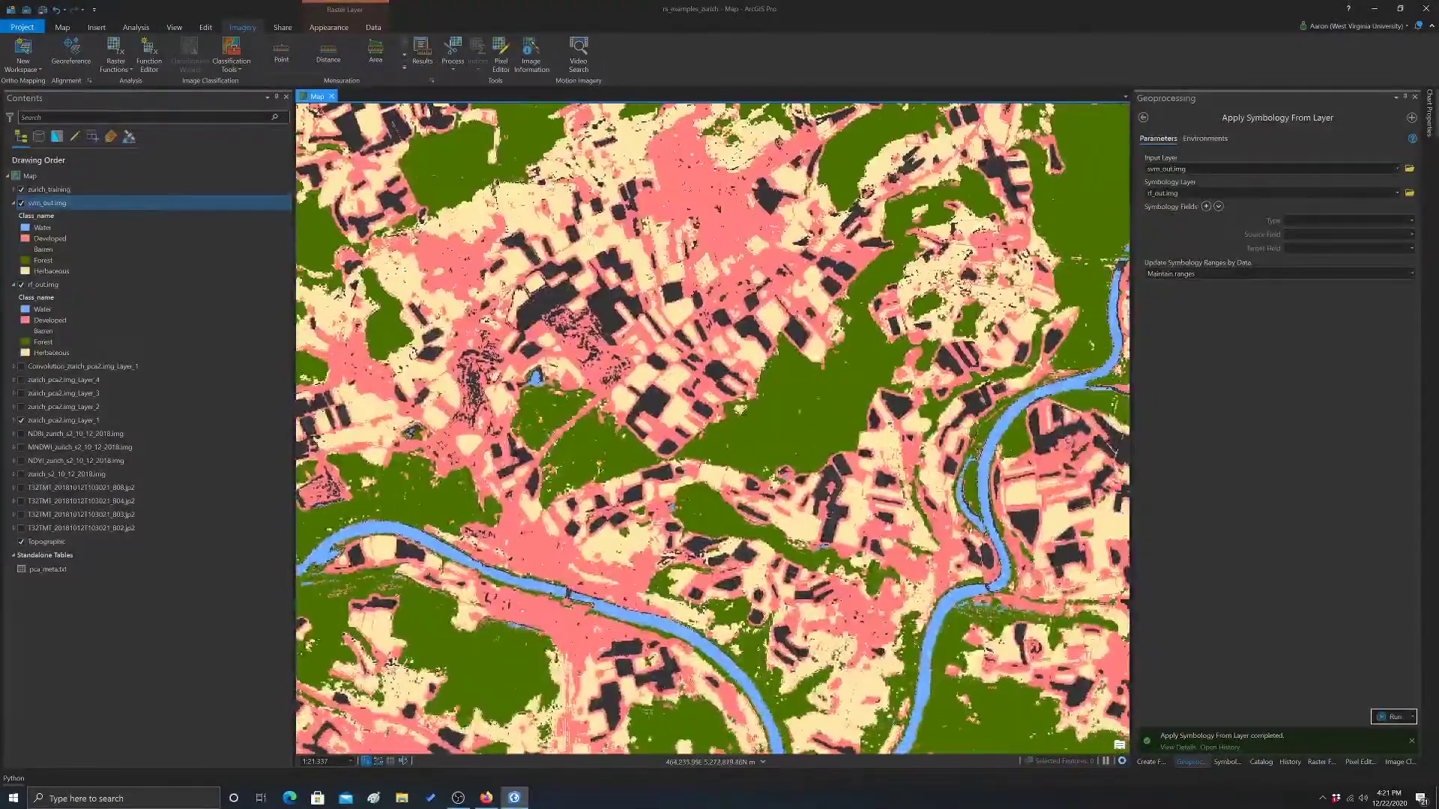
pyautogui.keyDown('ctrl'); pyautogui.click(53, 189); pyautogui.keyUp('ctrl')
pyautogui.click(90, 204)
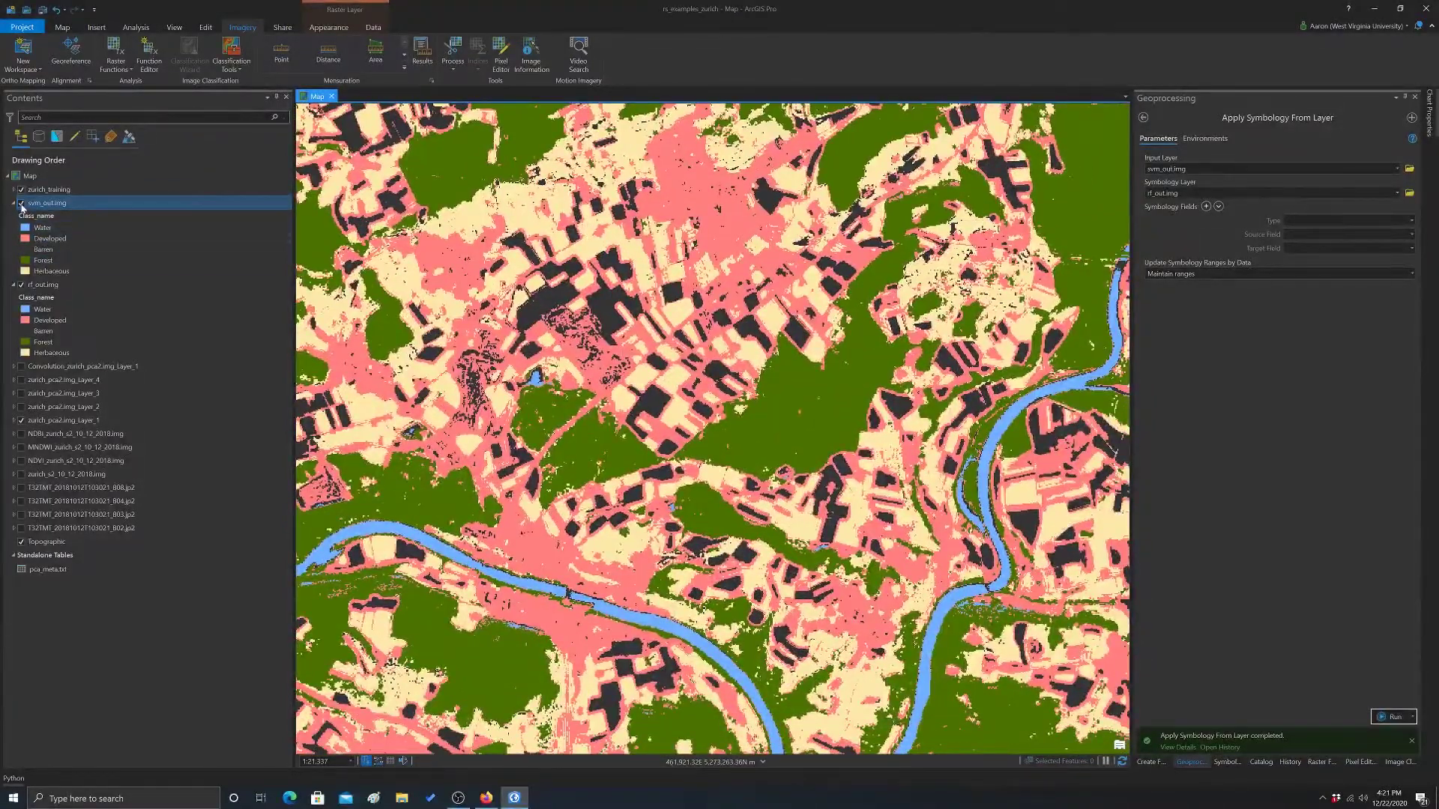
pyautogui.click(21, 203)
pyautogui.click(21, 285)
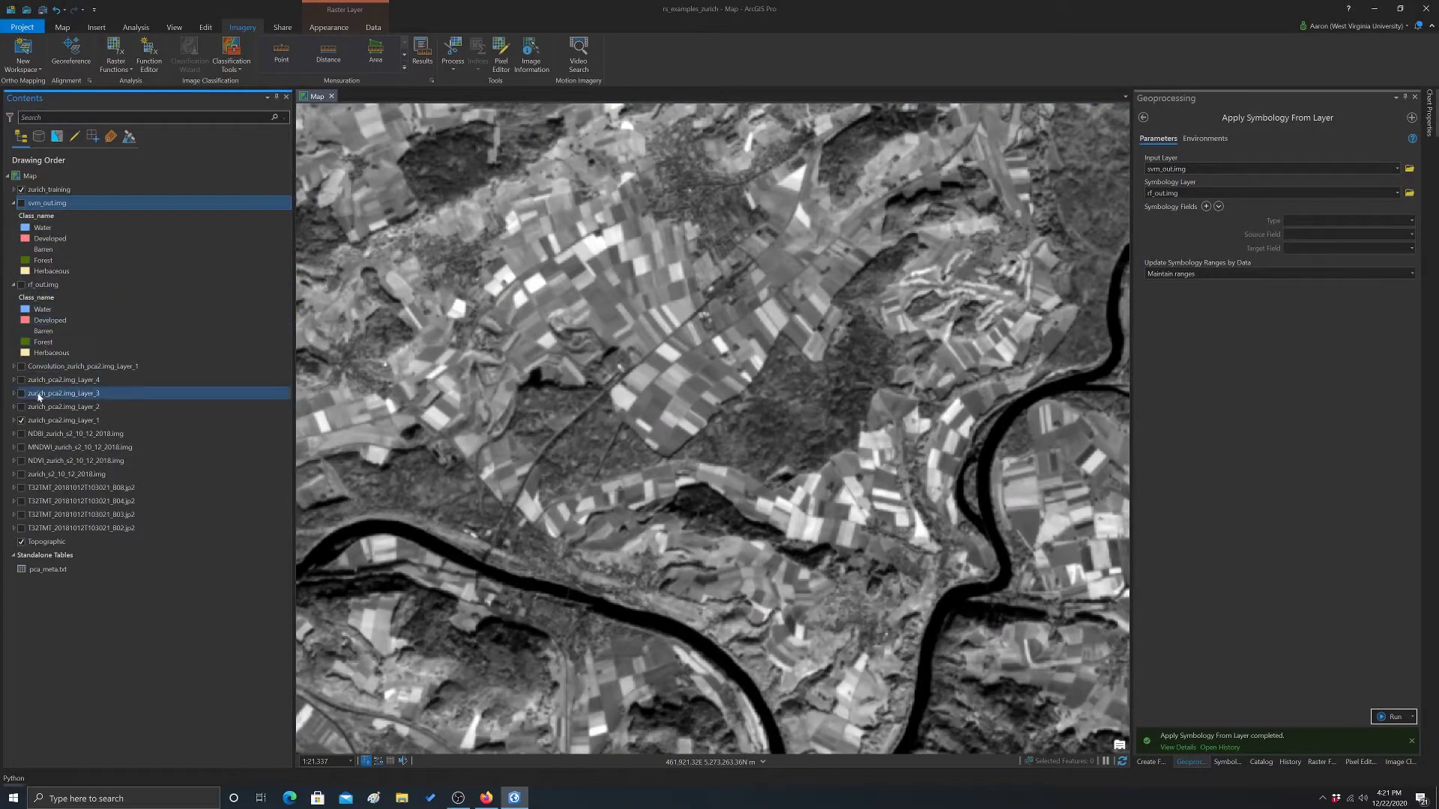
pyautogui.click(21, 421)
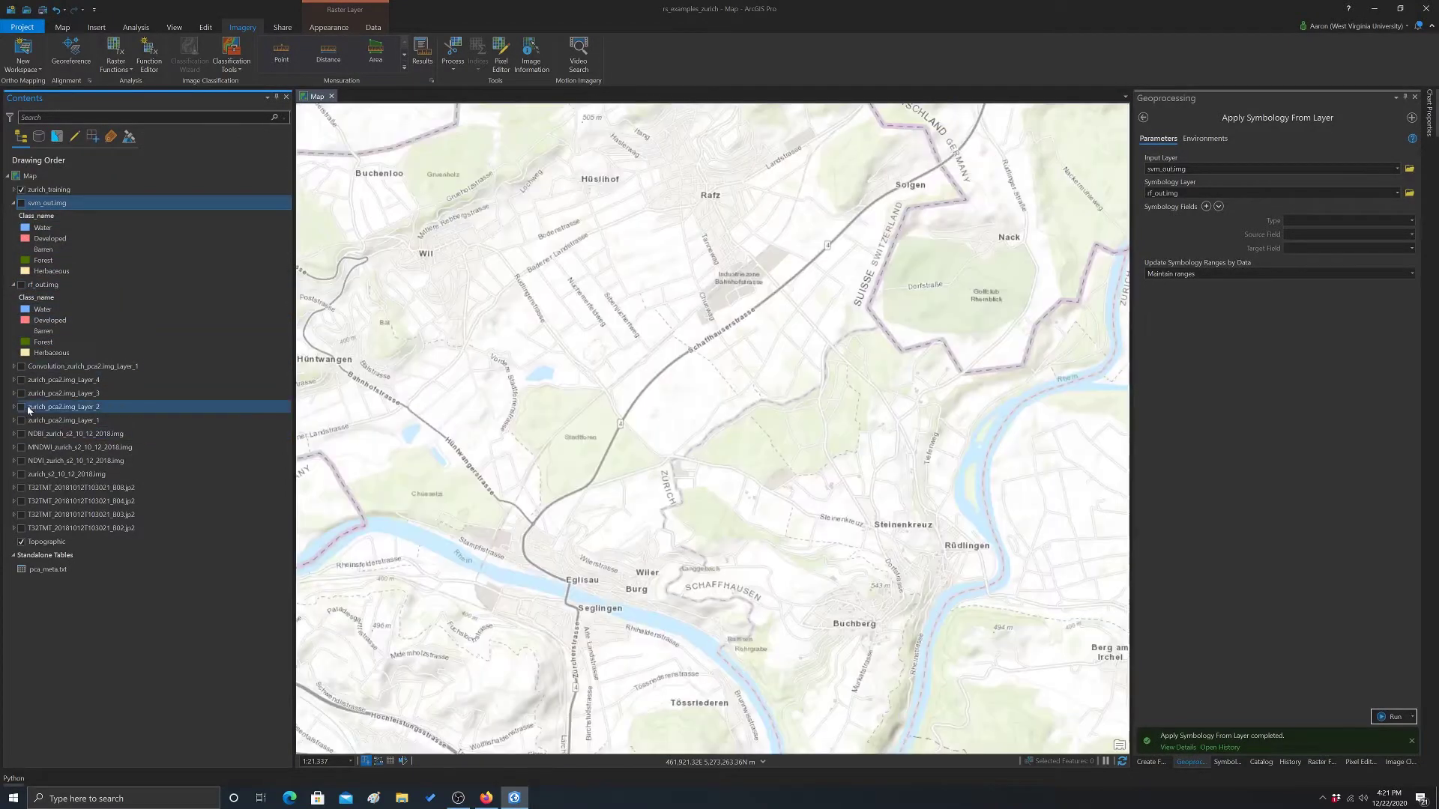
pyautogui.click(21, 475)
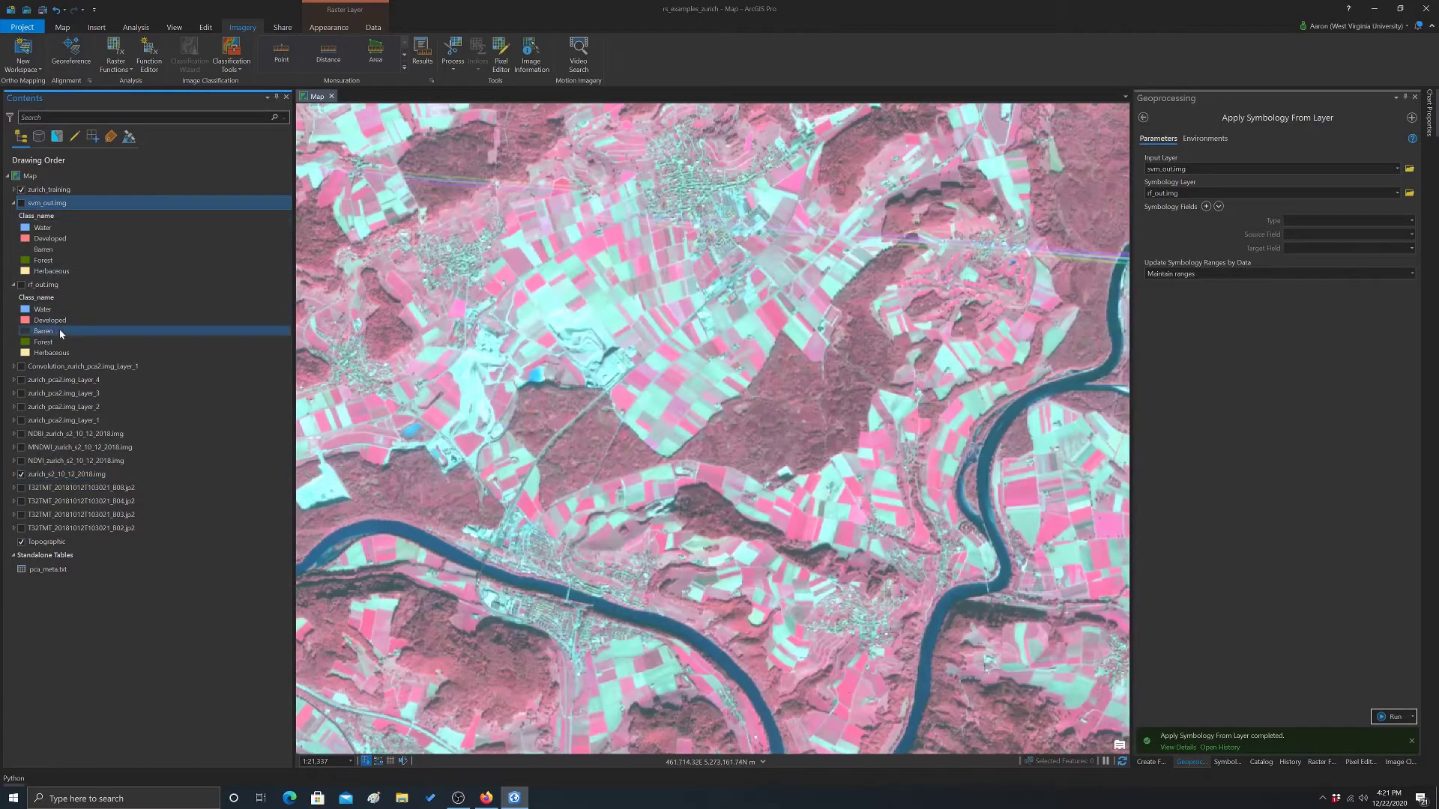
# Toggle rf_out.img on and off to compare it with the Sentinel-2 imagery, ending visible
pyautogui.click(21, 286)
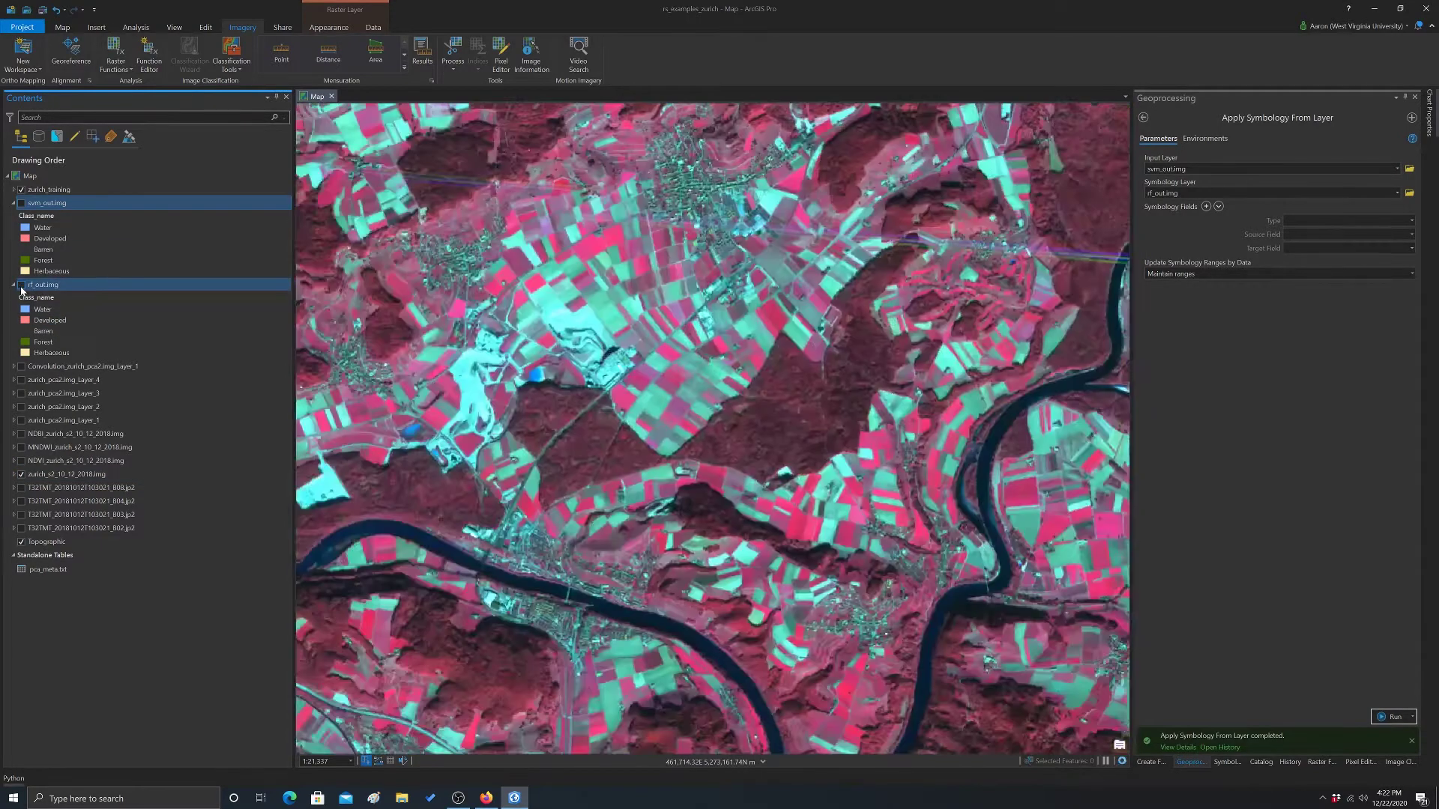
pyautogui.click(22, 286)
pyautogui.click(22, 285)
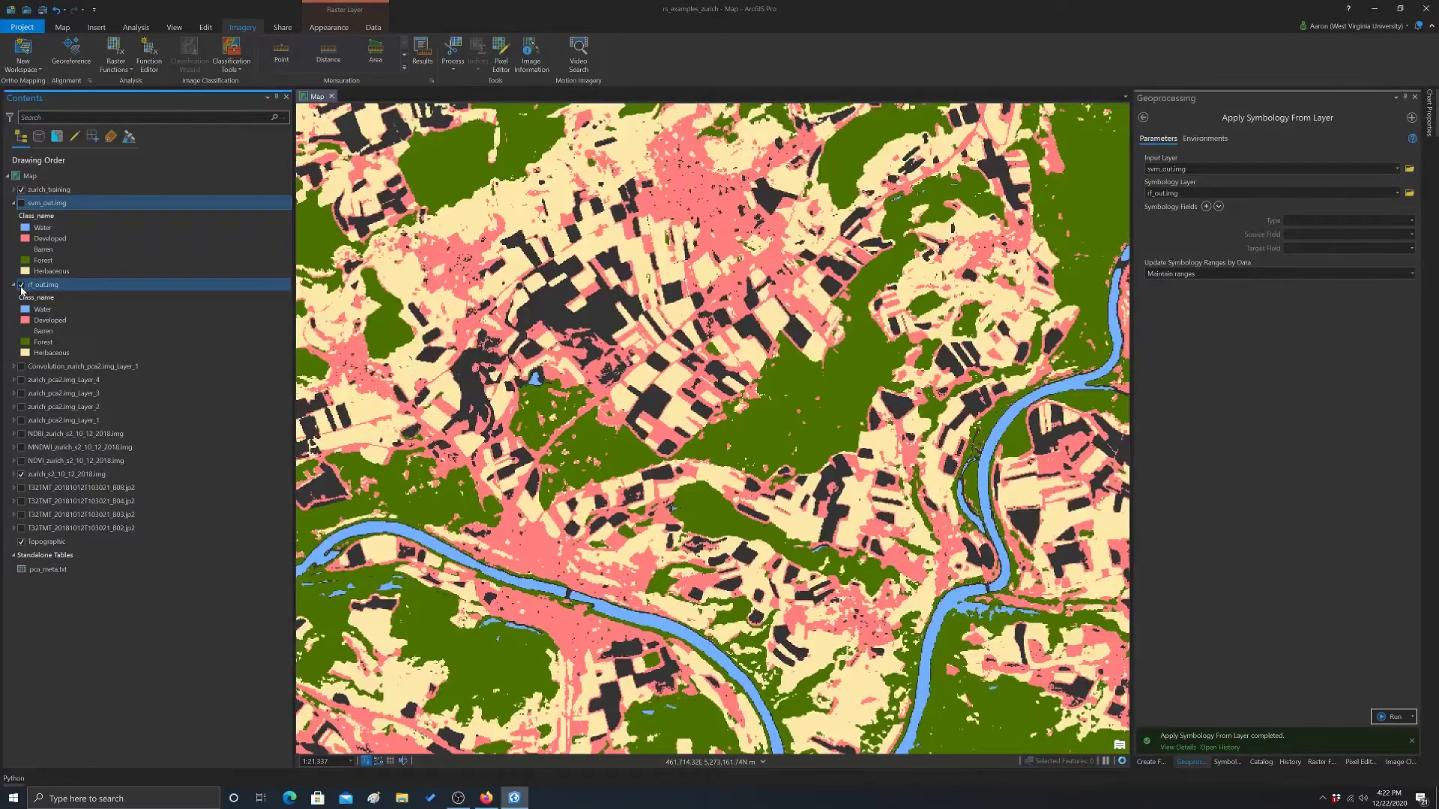
pyautogui.click(22, 286)
pyautogui.click(22, 285)
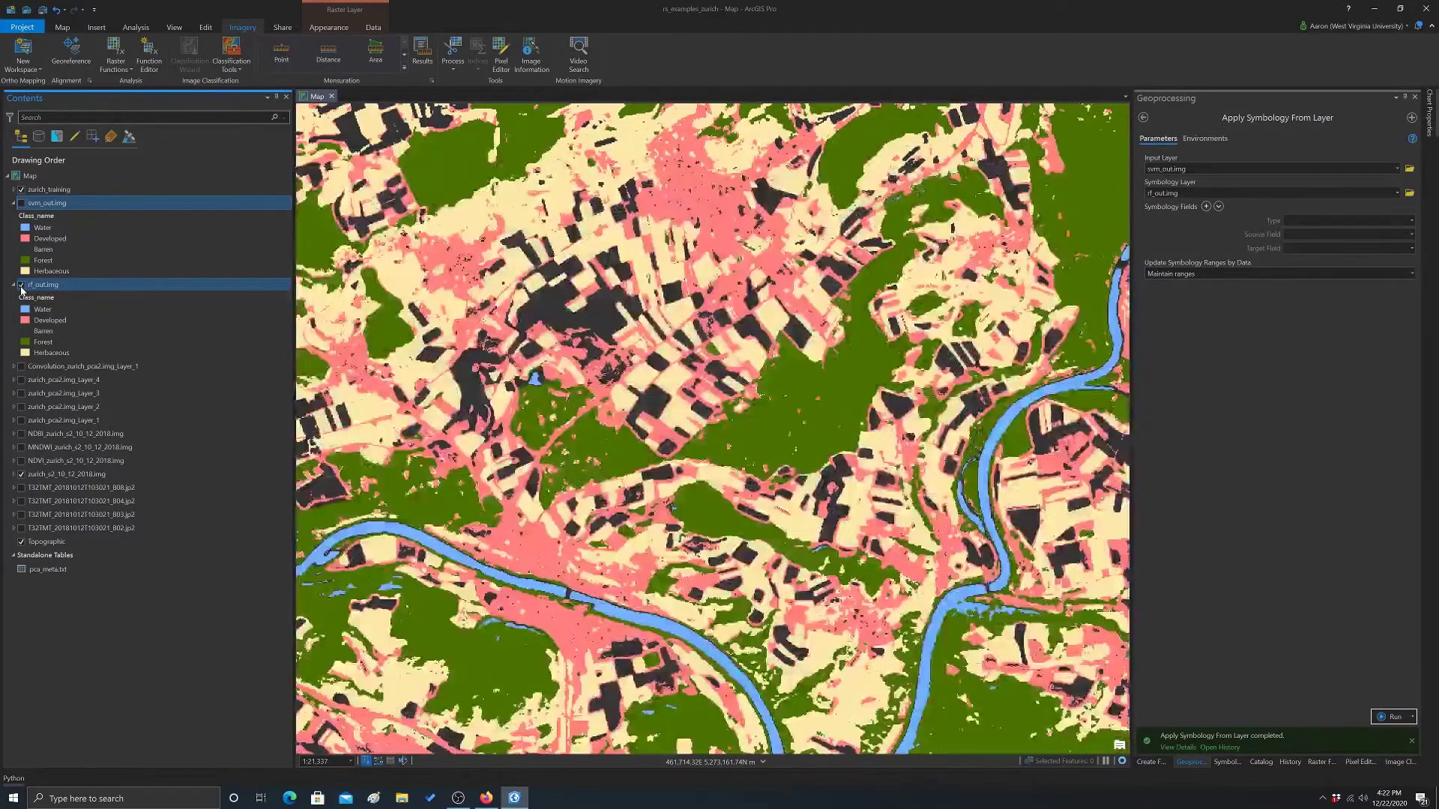
pyautogui.click(21, 285)
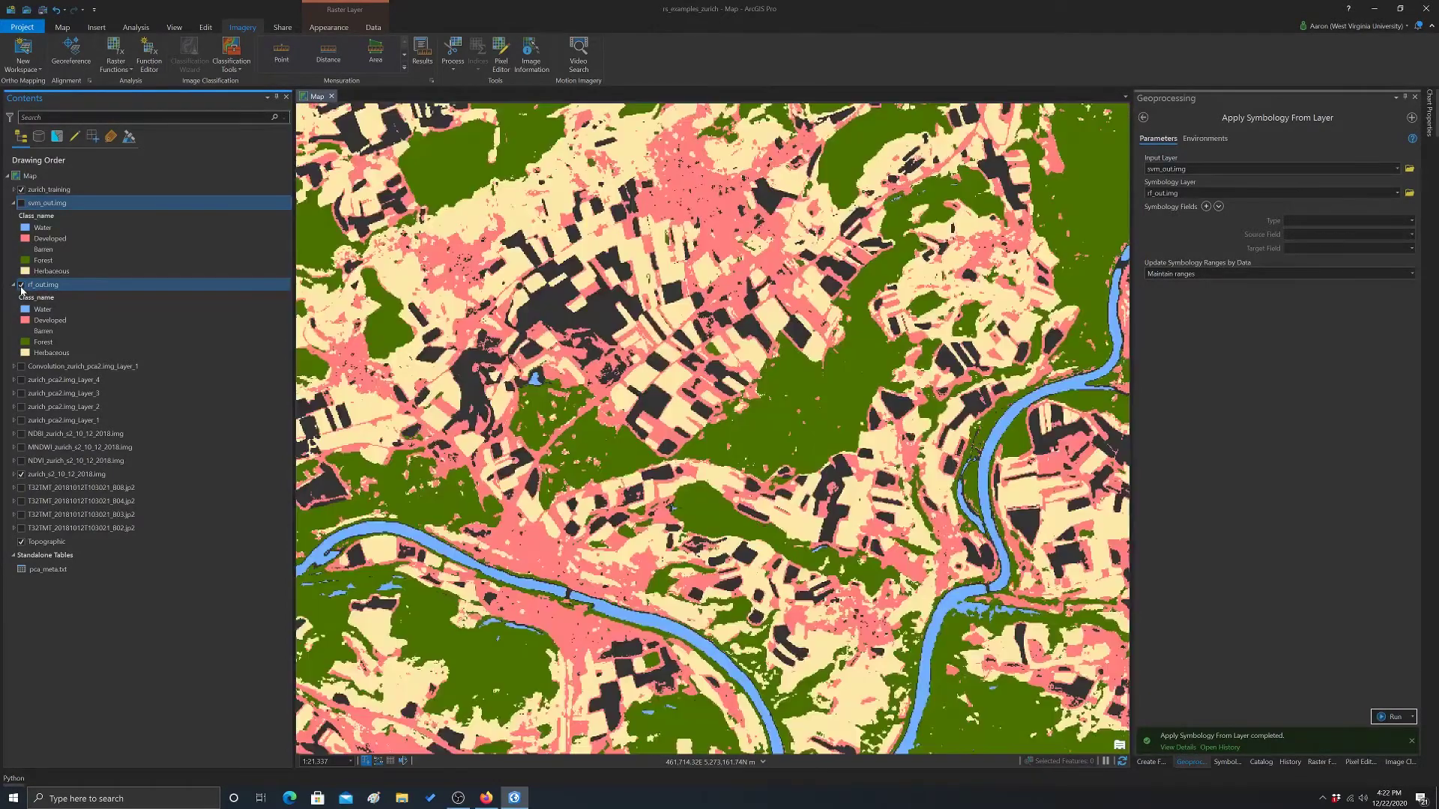
pyautogui.click(22, 286)
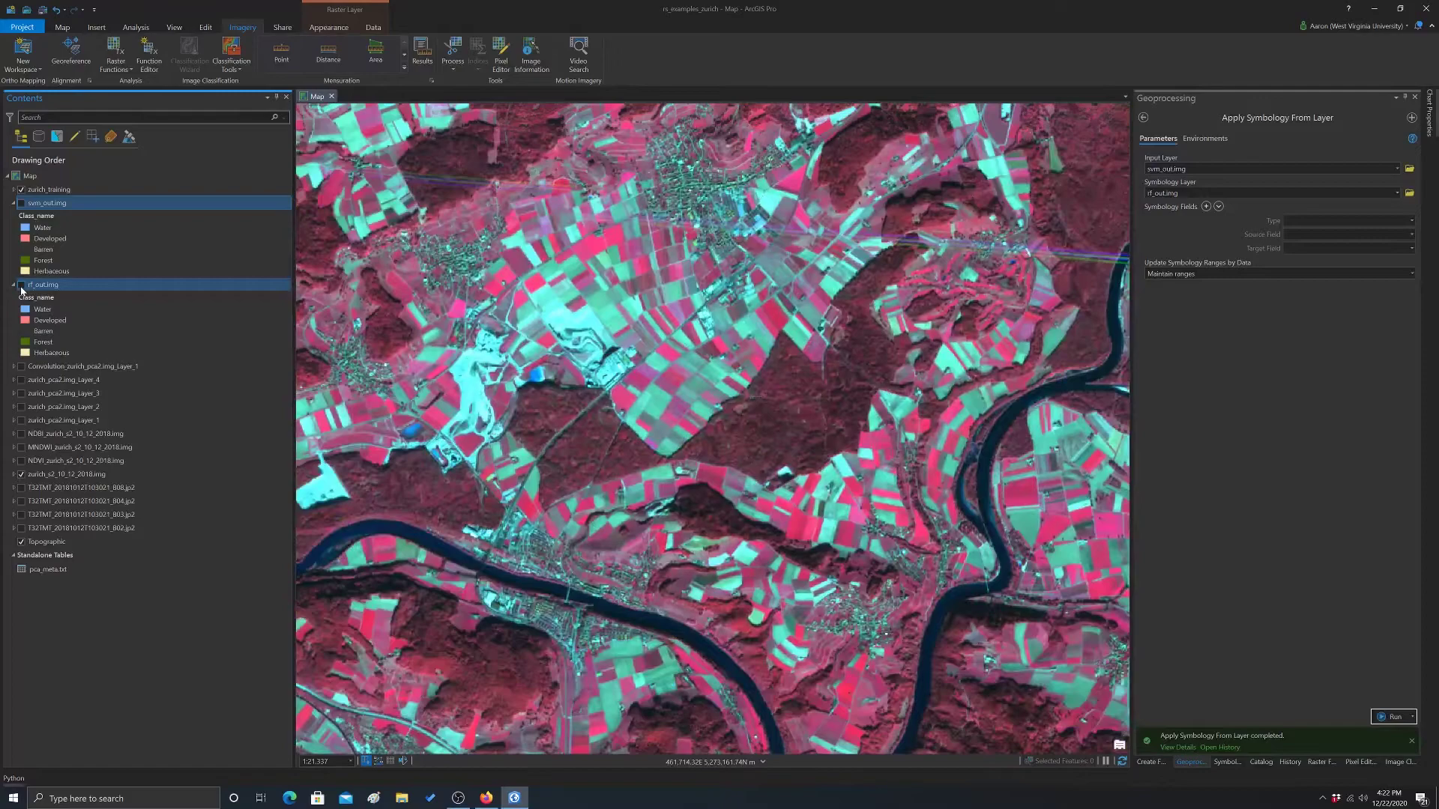
pyautogui.click(22, 286)
pyautogui.click(22, 286)
# Pan Lake Zurich to the top and toggle rf_out.img against the satellite image
pyautogui.scroll(-5, 744, 327)
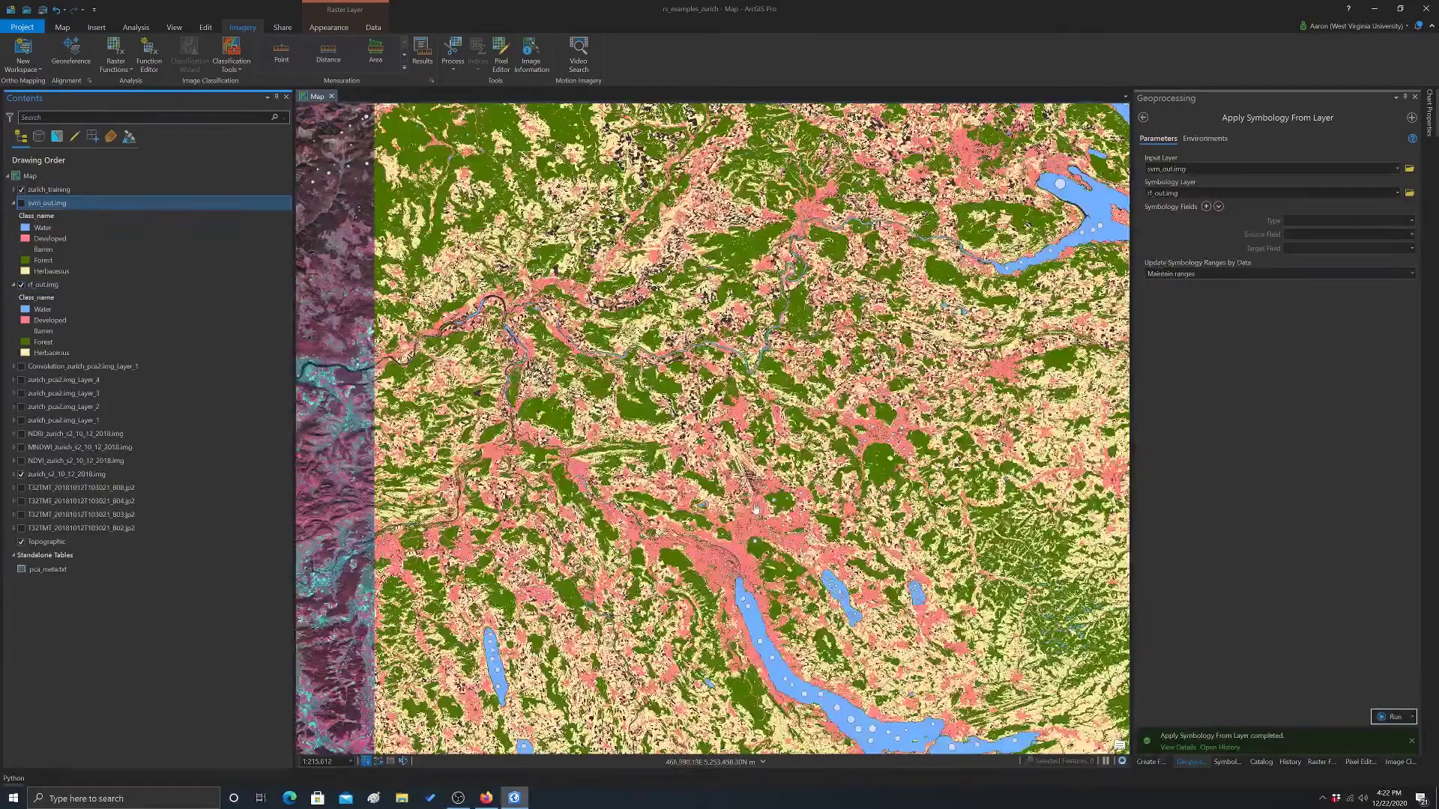
pyautogui.moveTo(756, 472)
pyautogui.mouseDown()
pyautogui.moveTo(539, 127)
pyautogui.moveTo(572, 391)
pyautogui.moveTo(566, 276)
pyautogui.mouseUp()
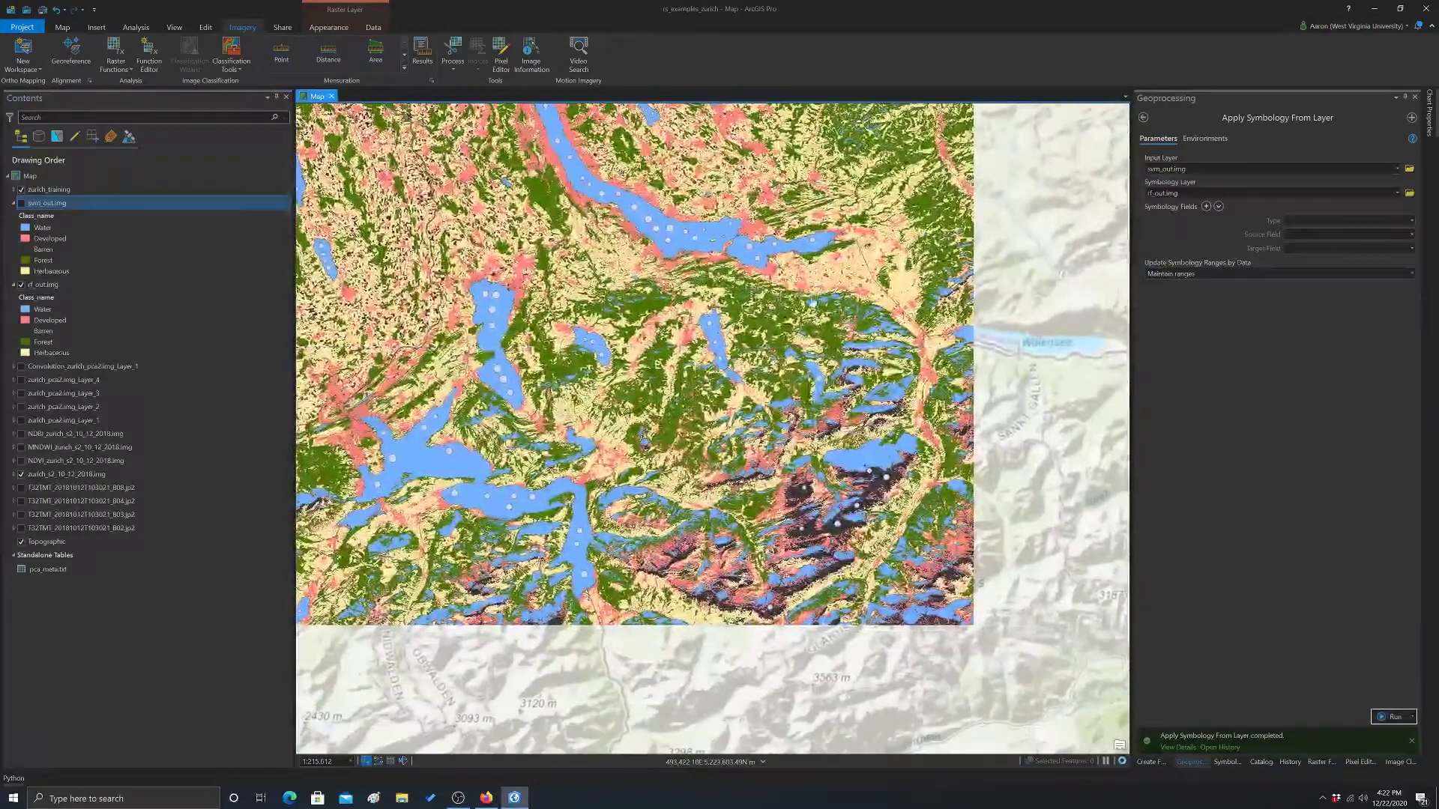
pyautogui.scroll(4, 716, 453)
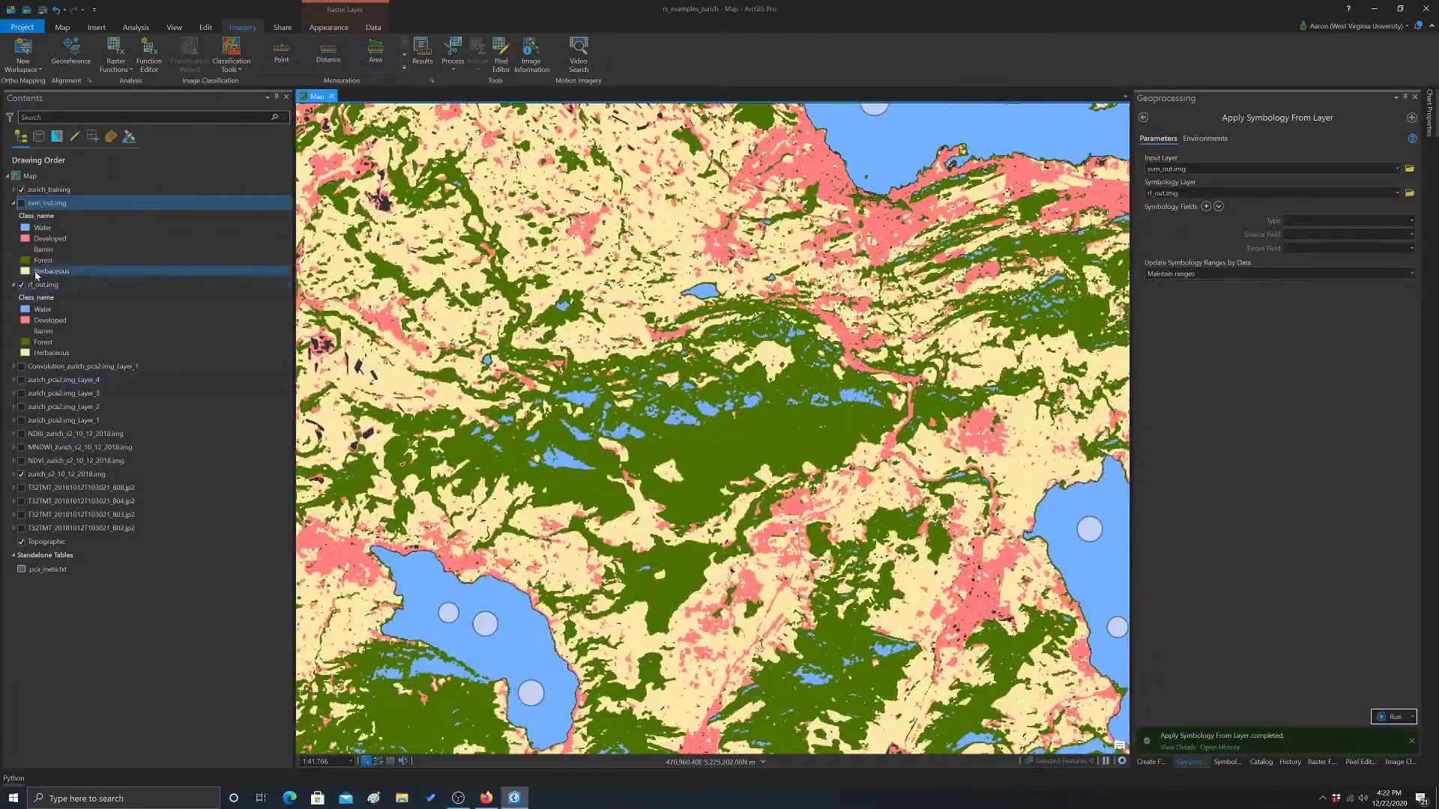
pyautogui.click(22, 285)
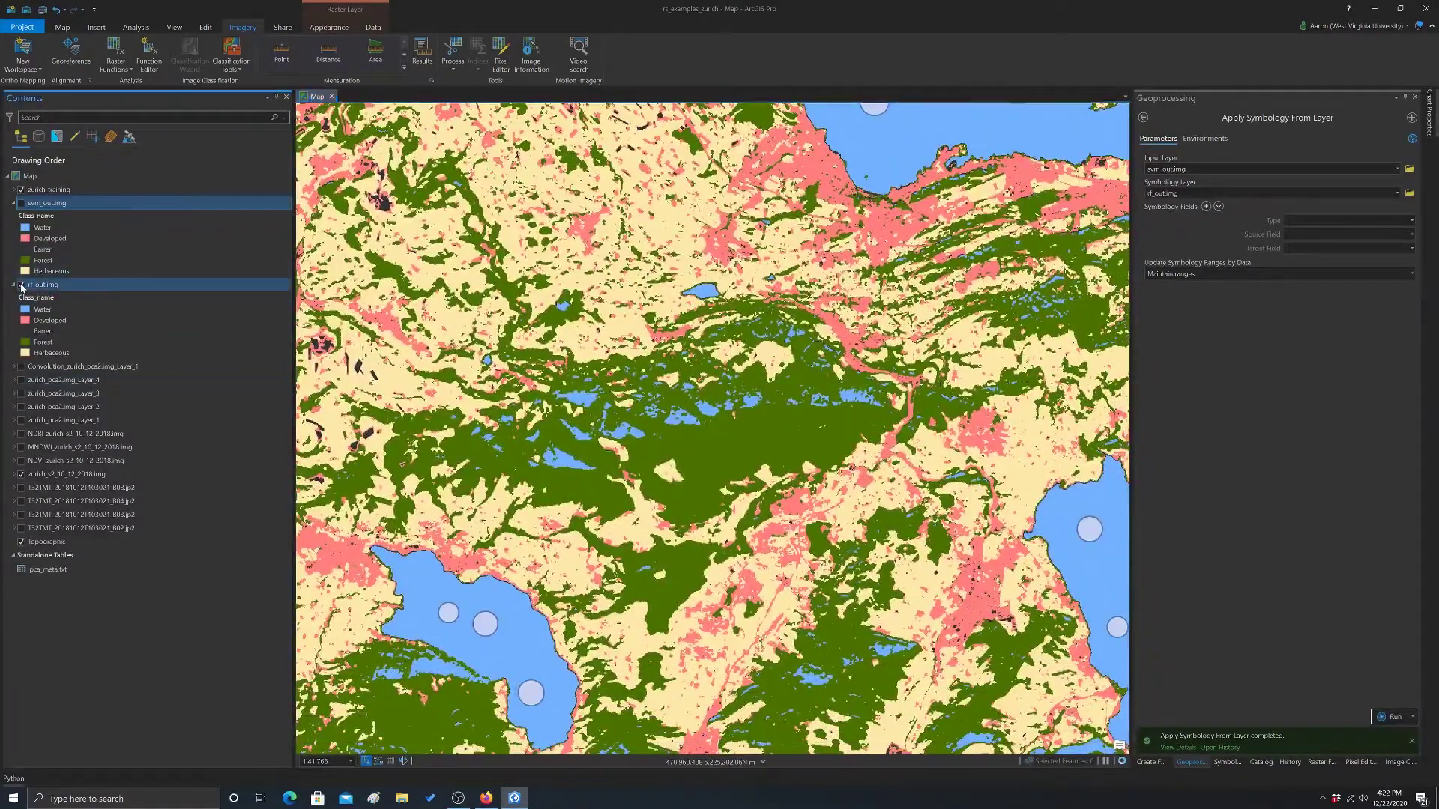
pyautogui.click(22, 286)
pyautogui.click(22, 286)
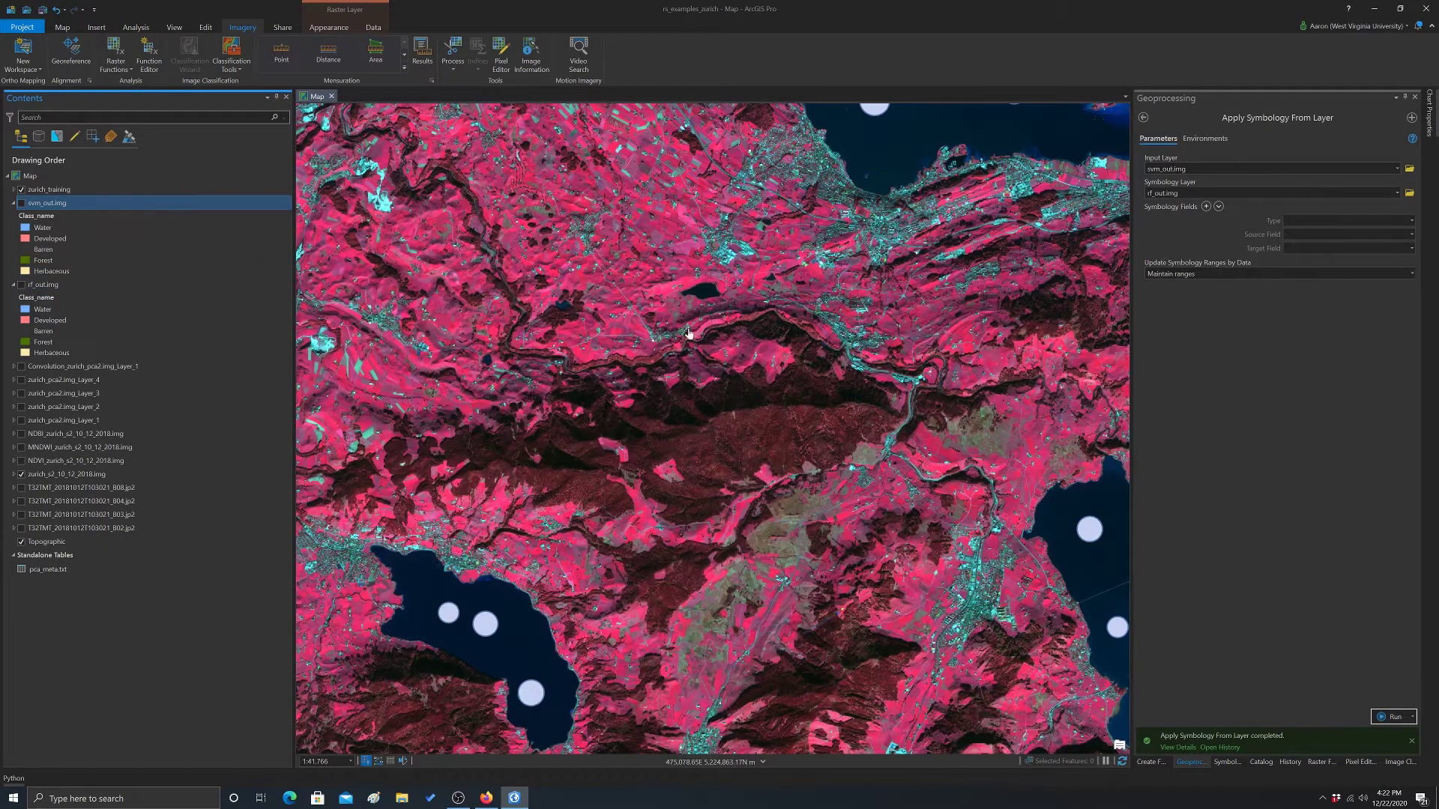
# Zoom out over the imagery and turn svm_out.img back on
pyautogui.moveTo(741, 428); pyautogui.dragTo(795, 418)
pyautogui.scroll(-5, 810, 420)
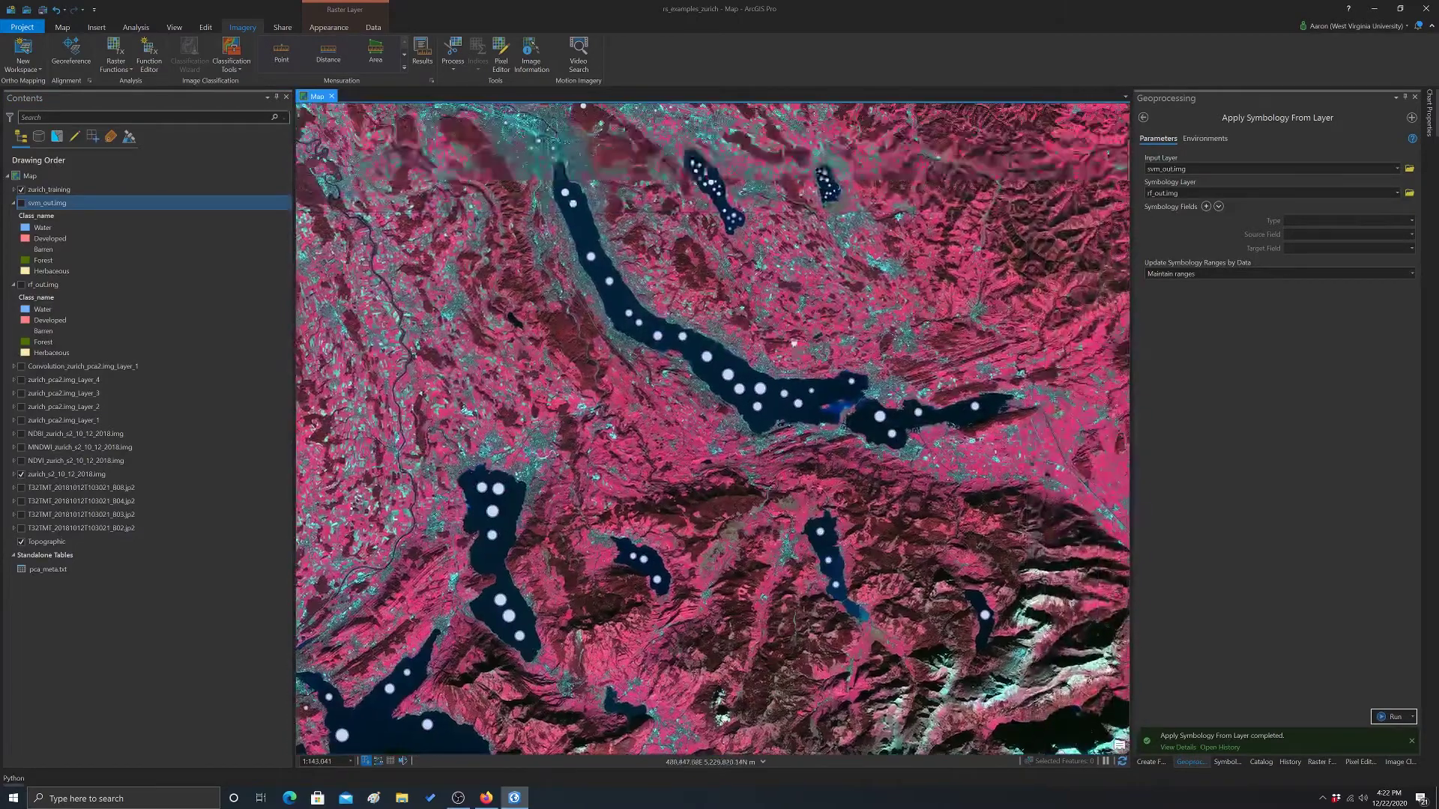
pyautogui.click(21, 203)
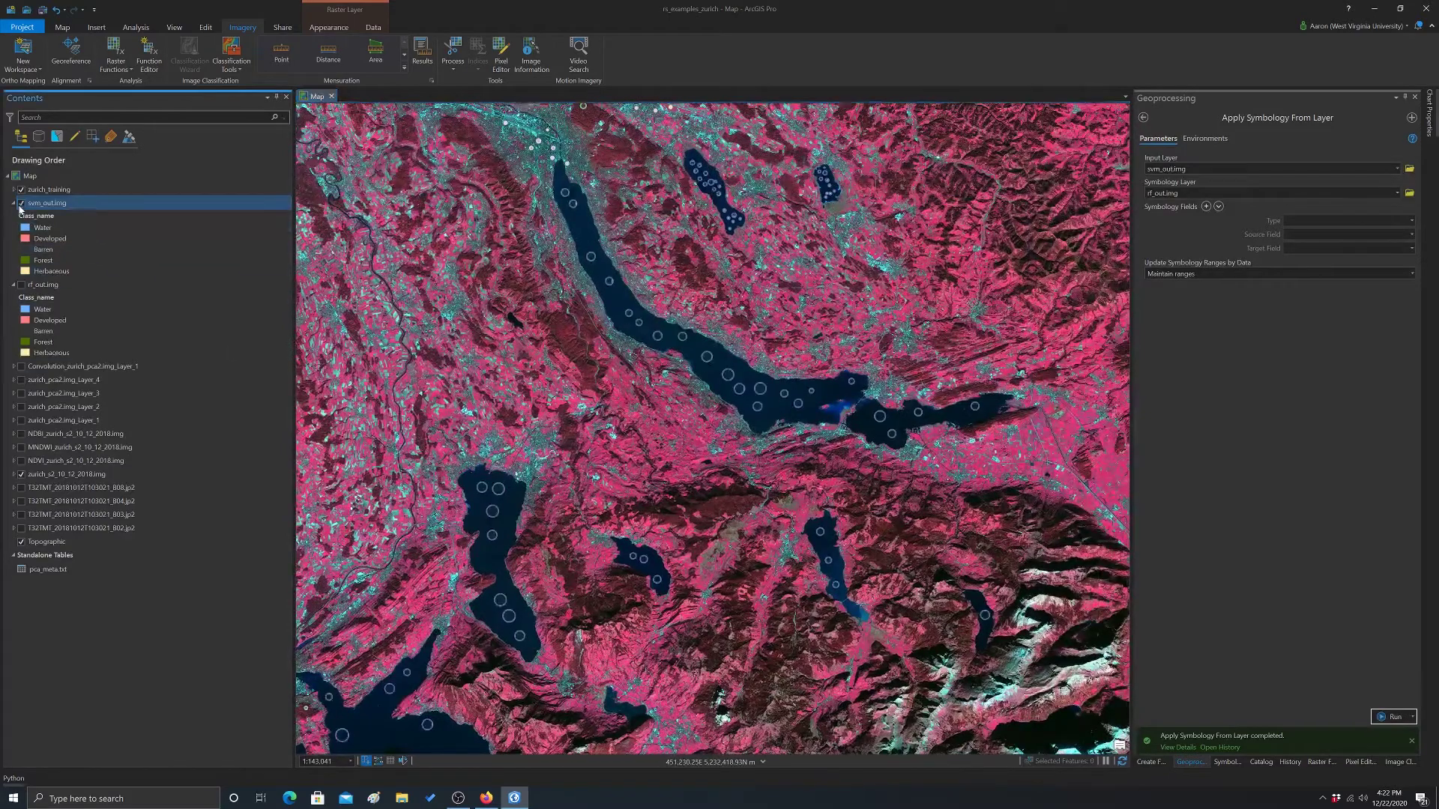
pyautogui.scroll(-1, 741, 330)
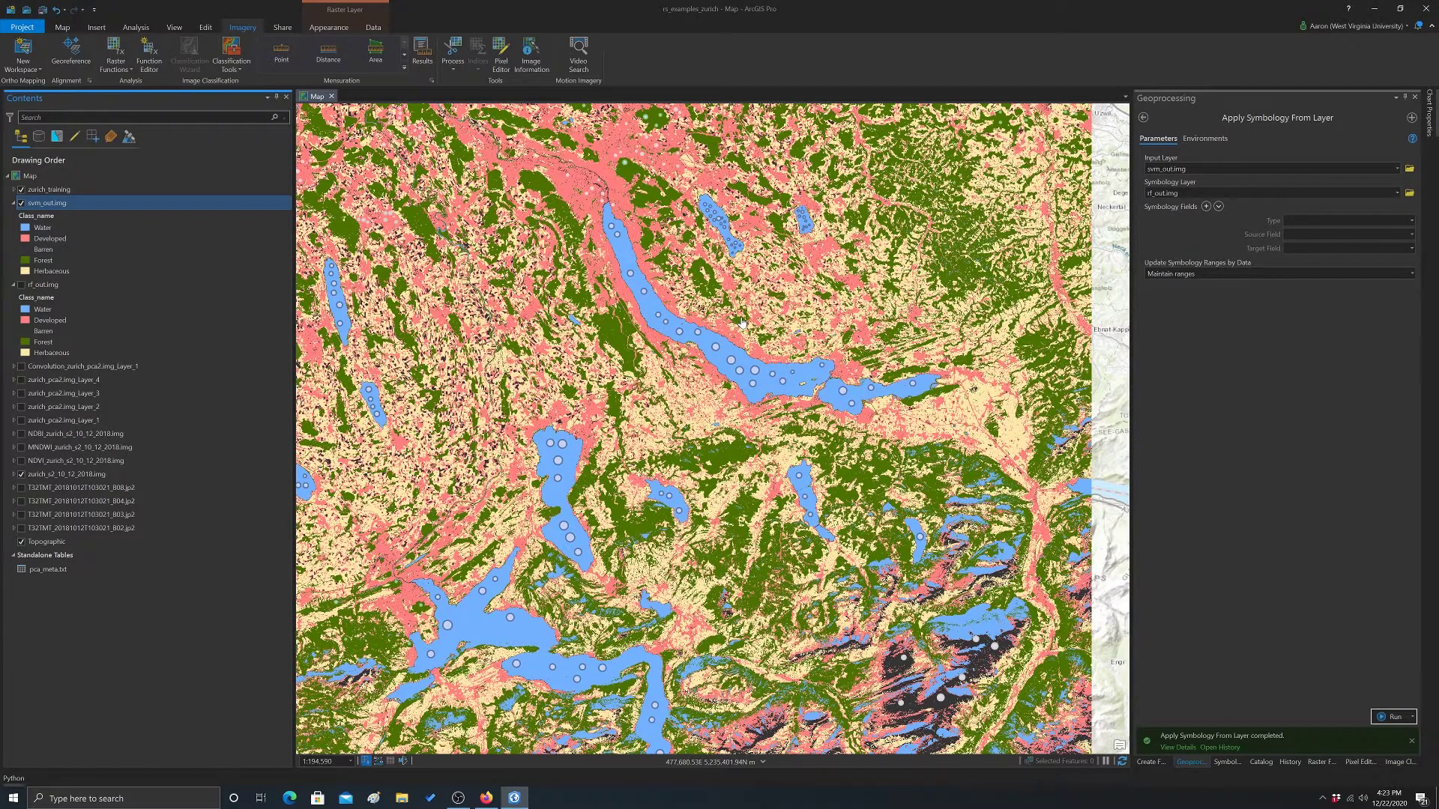
# Zoom out and centre the whole svm_out raster between Basel, Konstanz and Bern
pyautogui.scroll(-1, 531, 318)
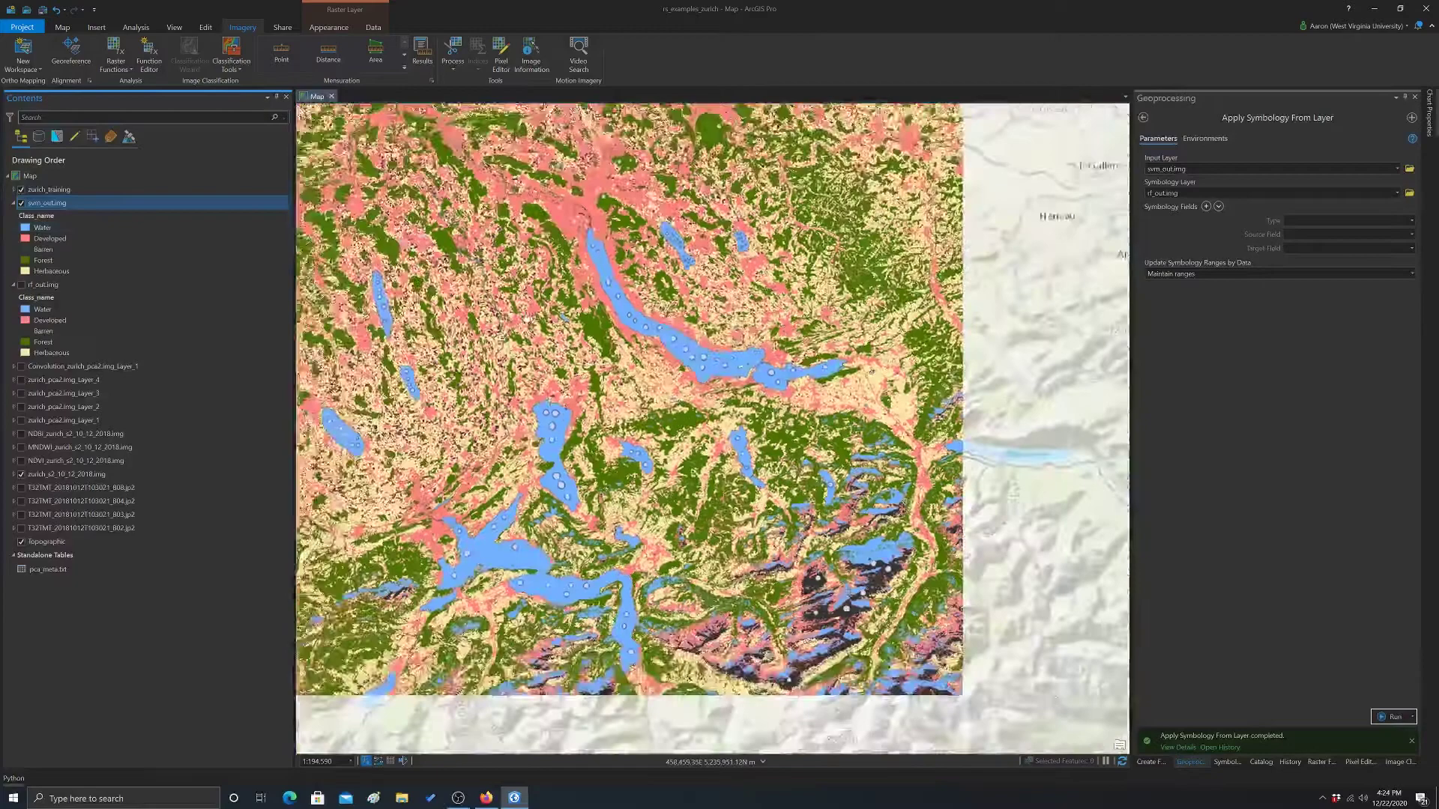
pyautogui.scroll(-1, 531, 319)
pyautogui.moveTo(531, 318); pyautogui.dragTo(666, 321)
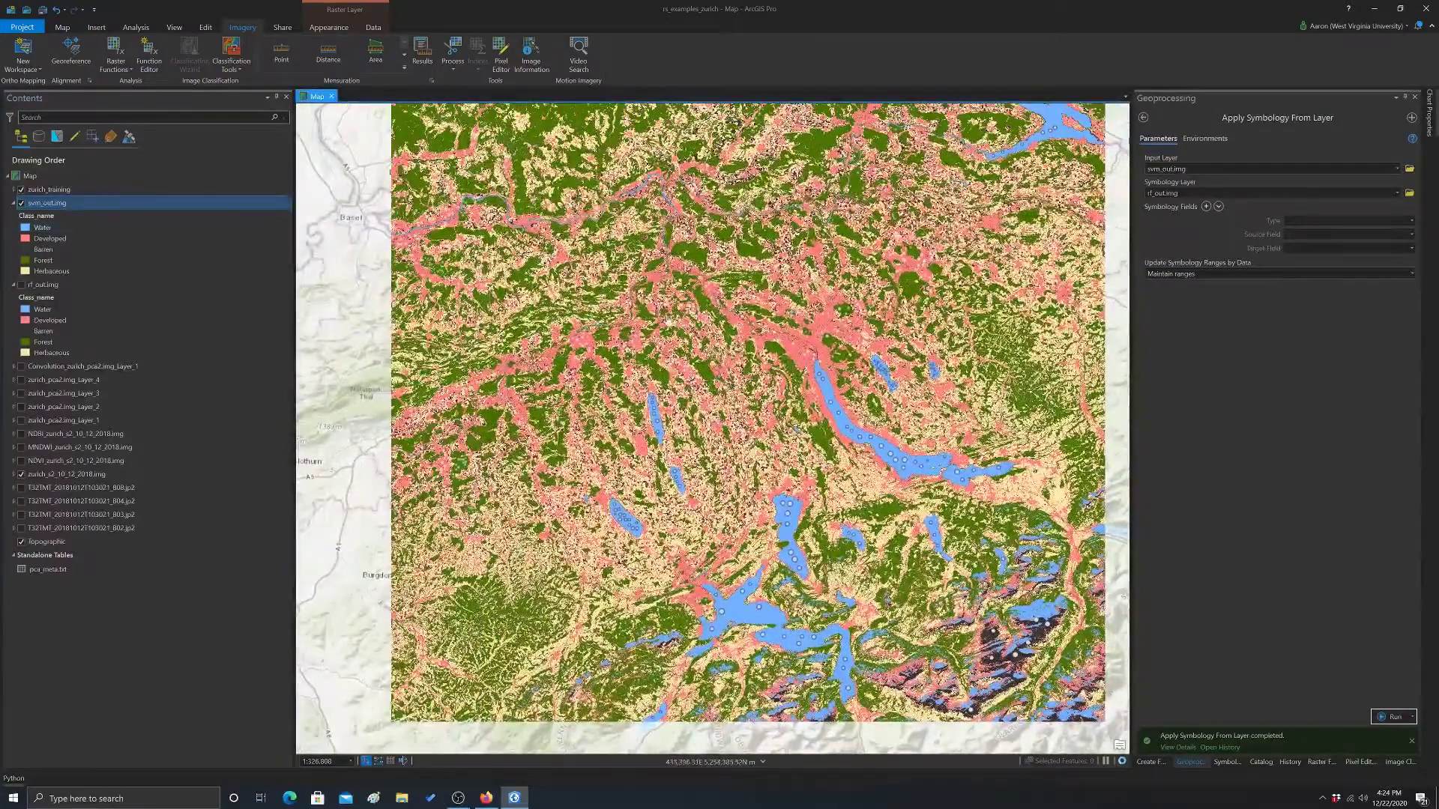
pyautogui.scroll(-1, 847, 350)
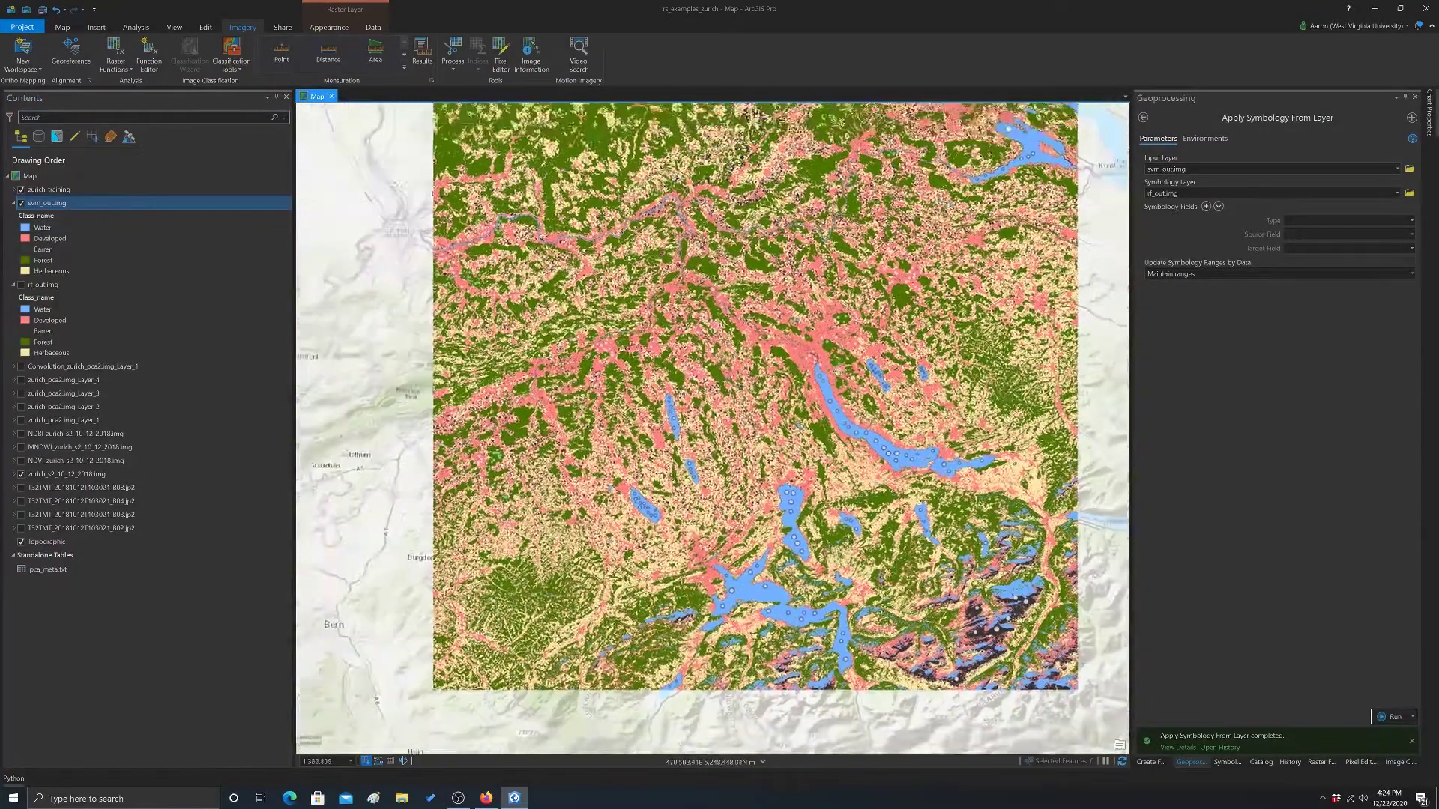
pyautogui.moveTo(817, 302); pyautogui.dragTo(783, 341)
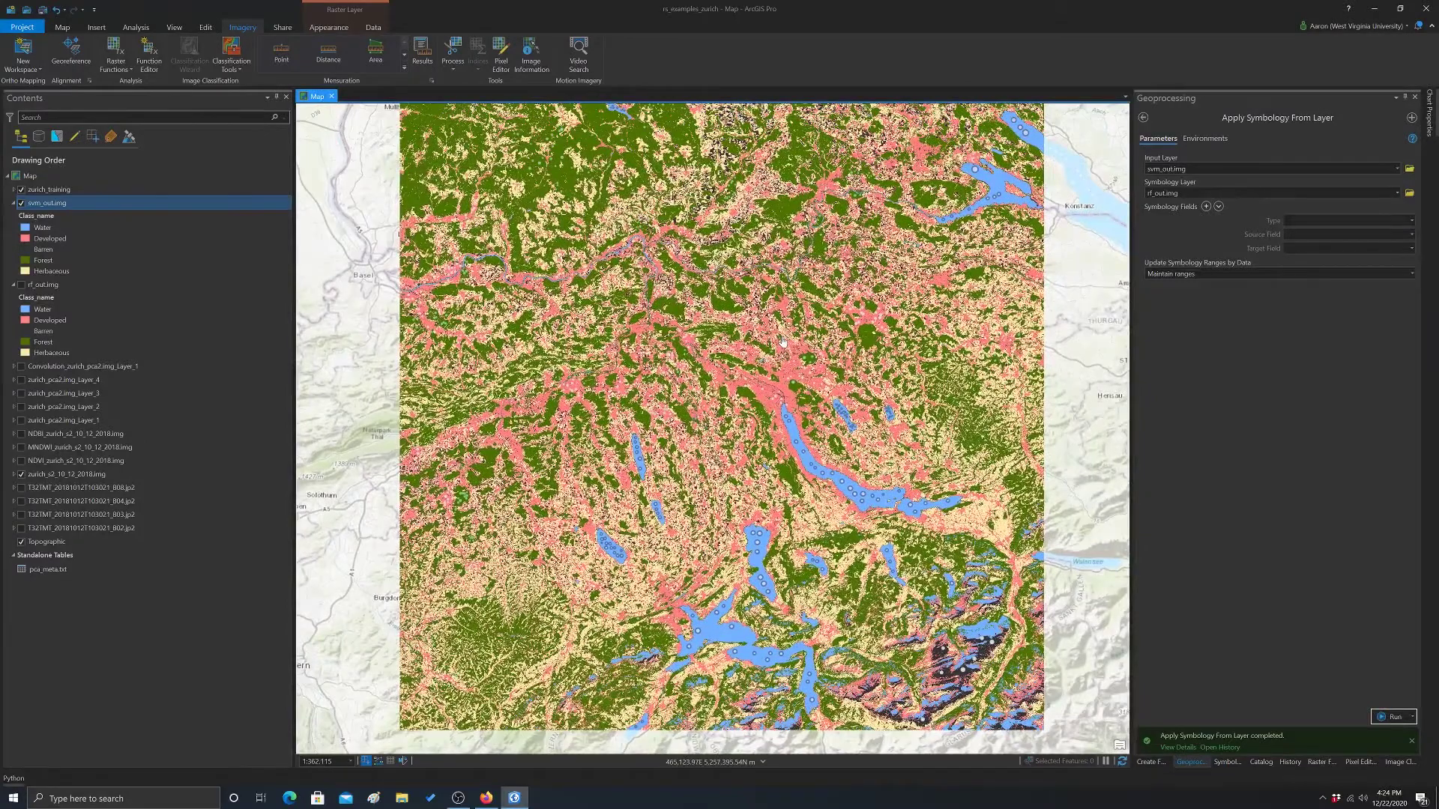
pyautogui.scroll(-1, 784, 341)
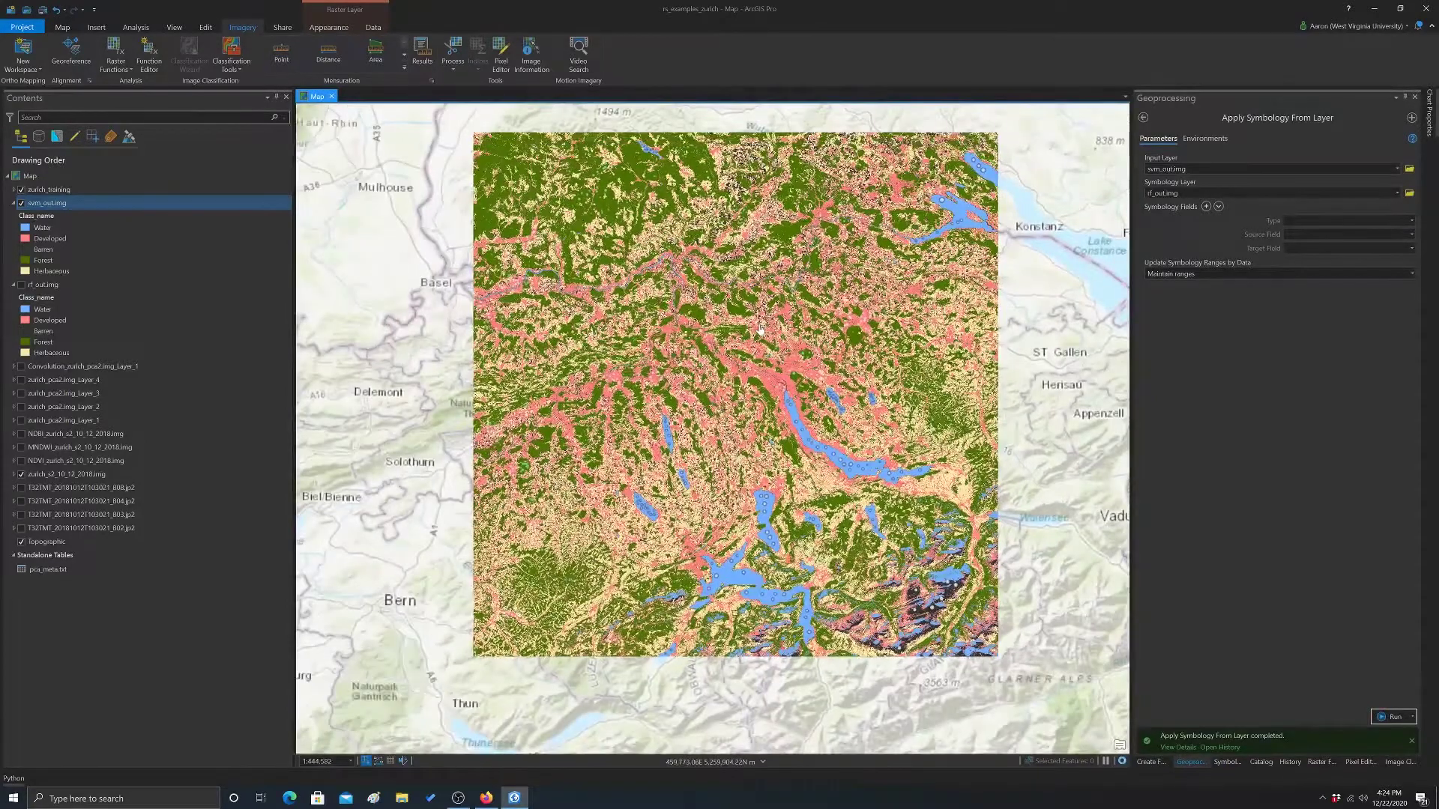